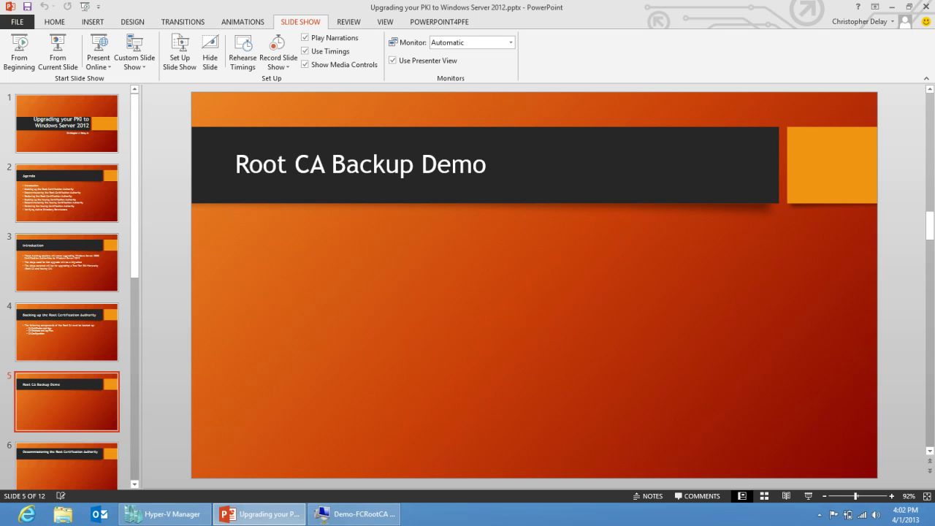
- Bring the Demo-FCRootCA VM forward and unlock it with the administrator password
left_click(352, 513)
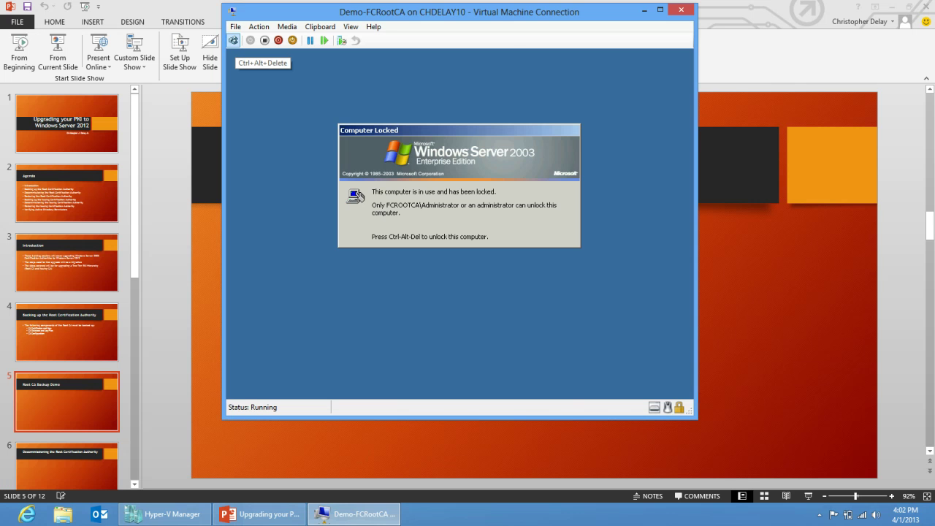
left_click(233, 40)
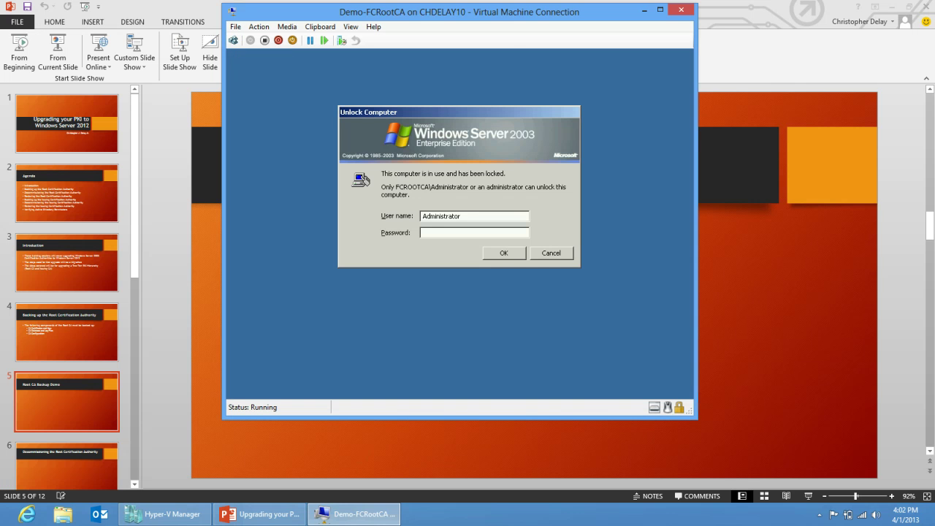
type("••••••••")
key("Return")
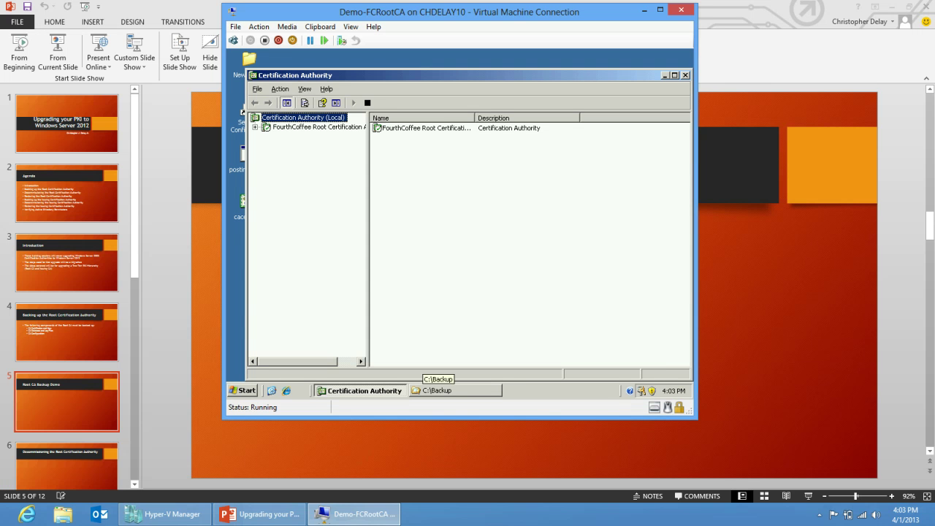
- Check the C:\Backup folder, then maximize the Certification Authority console in the guest
right_click(439, 390)
key("Escape")
left_click(438, 390)
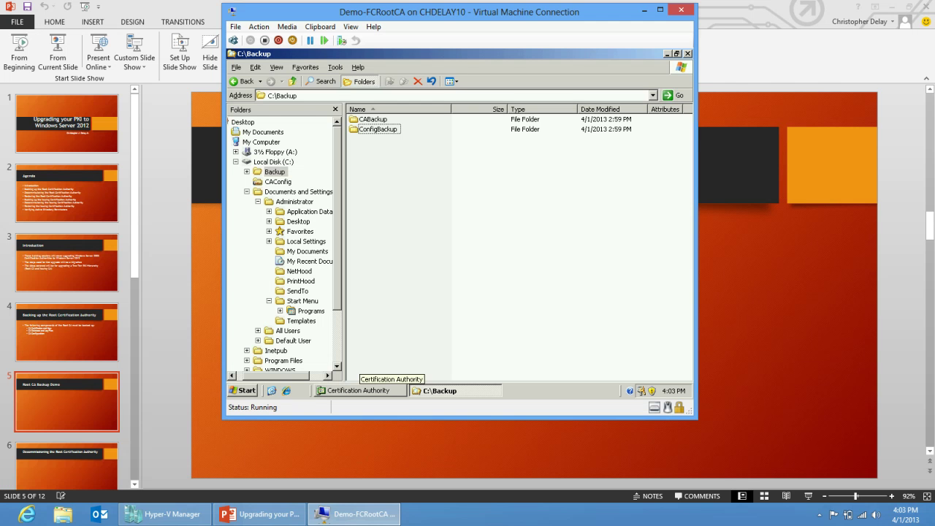
left_click(357, 390)
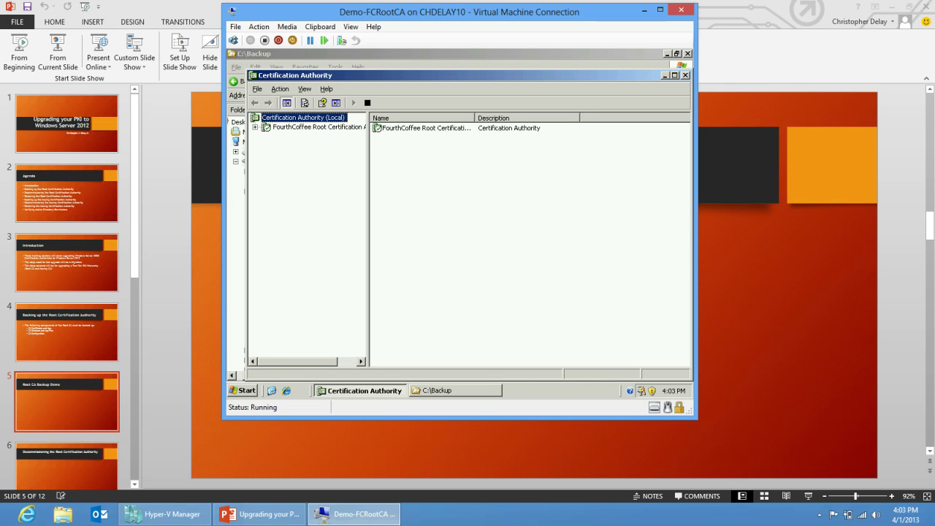
left_click(674, 75)
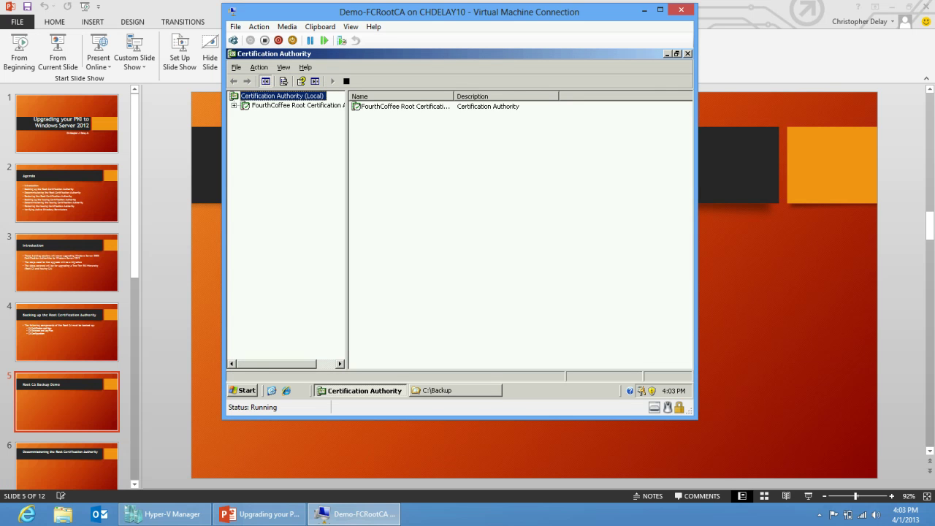
- Start the CA backup of private key, certificate and database log to C:\Backup\CABackup
right_click(309, 106)
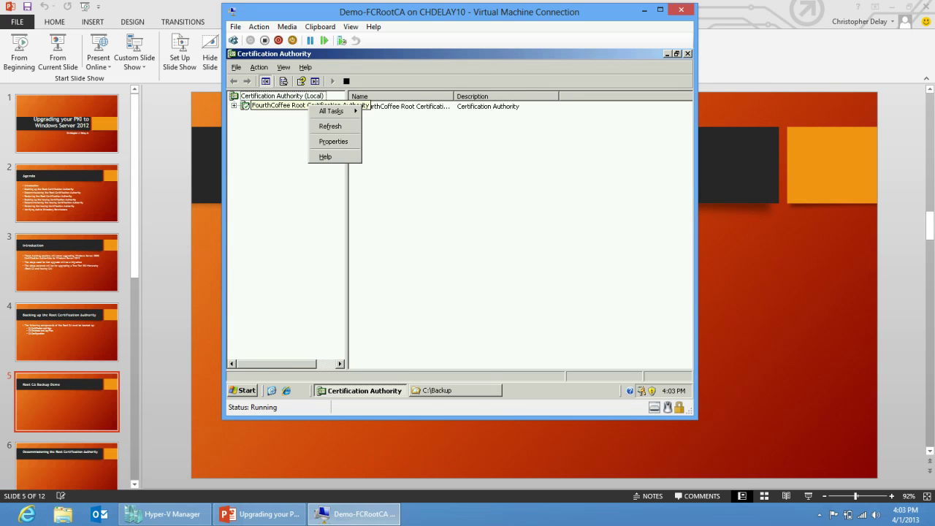
mouse_move(332, 111)
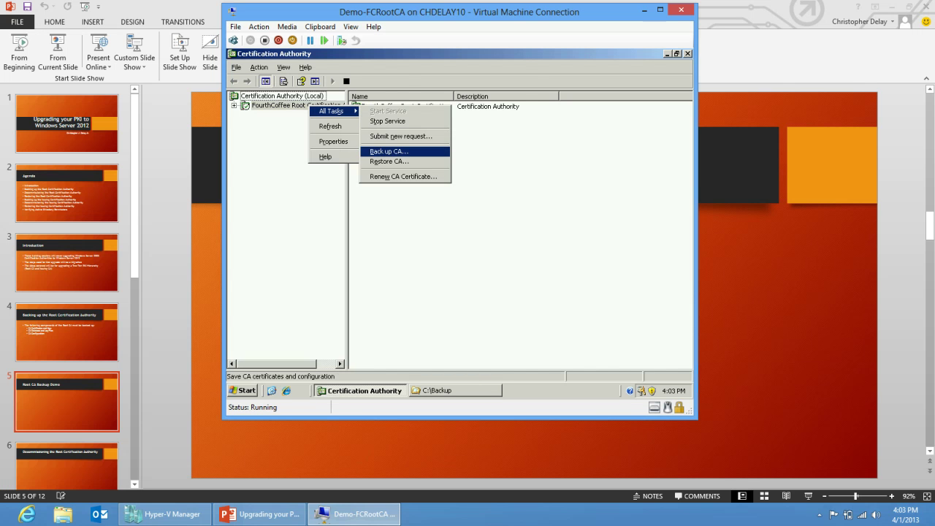
left_click(388, 151)
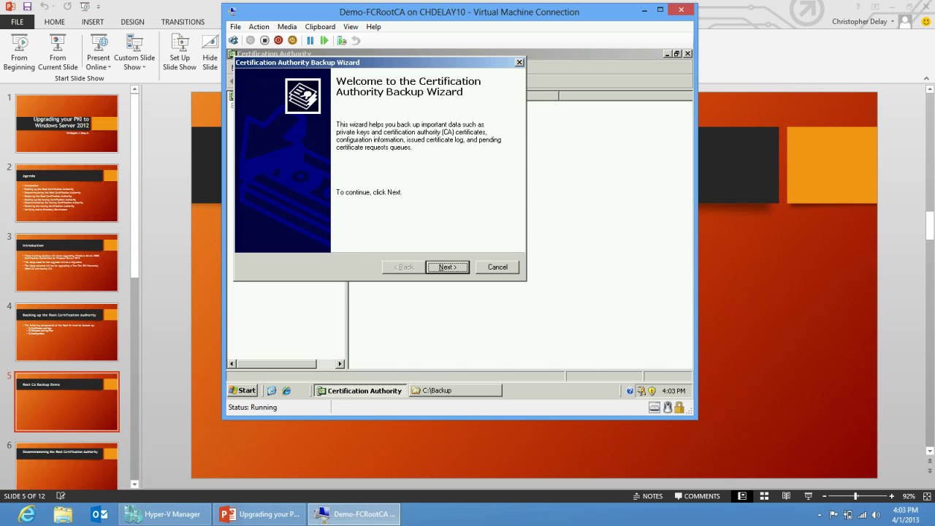
key("Return")
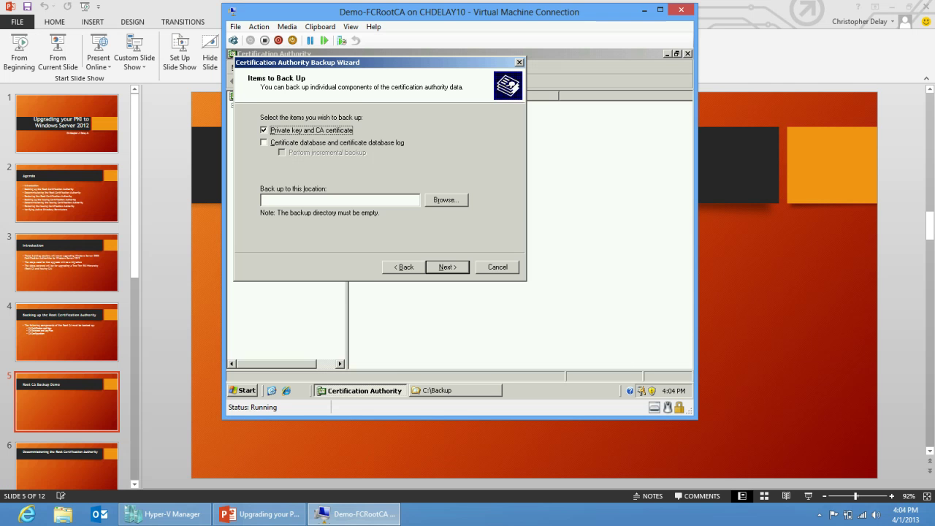
left_click(264, 142)
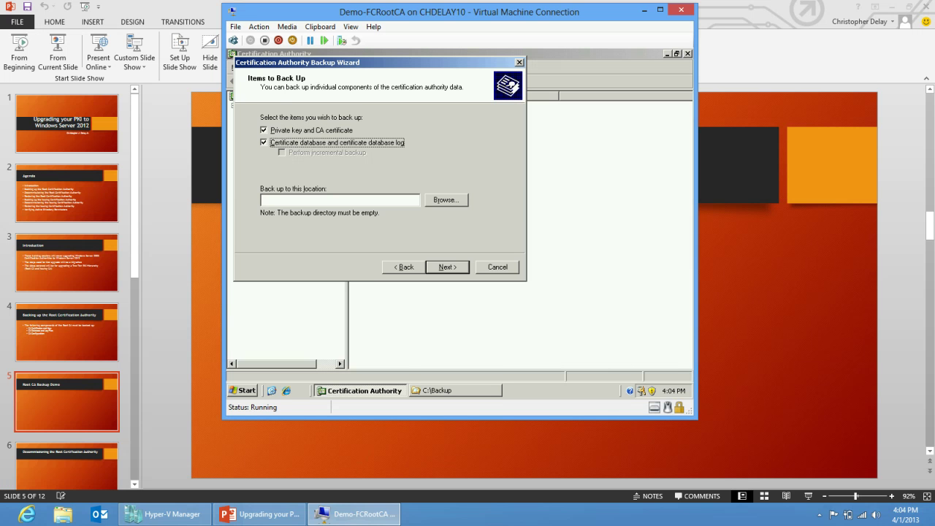
left_click(446, 199)
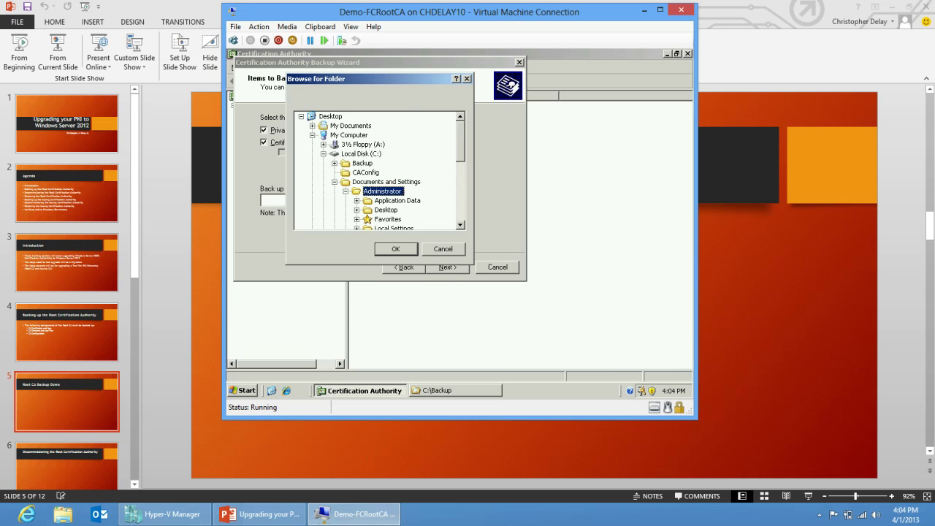
left_click(335, 163)
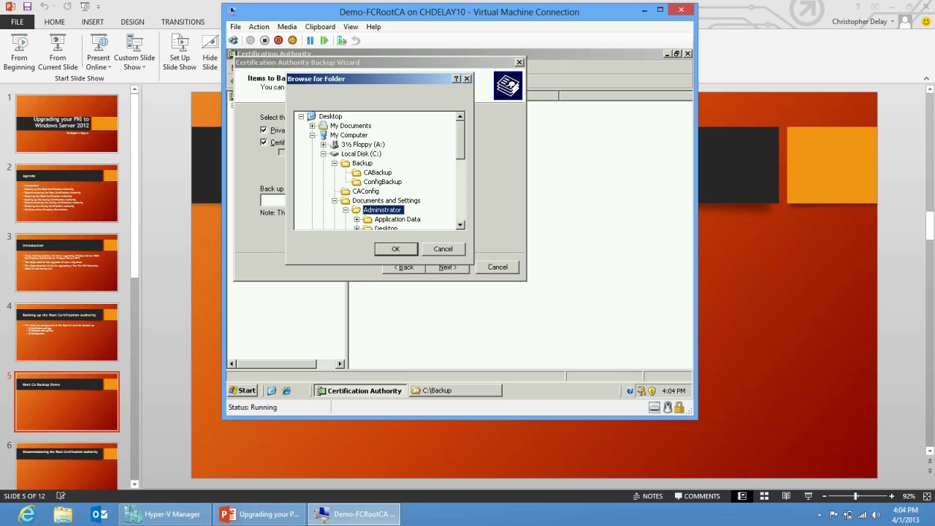
left_click(379, 172)
left_click(396, 248)
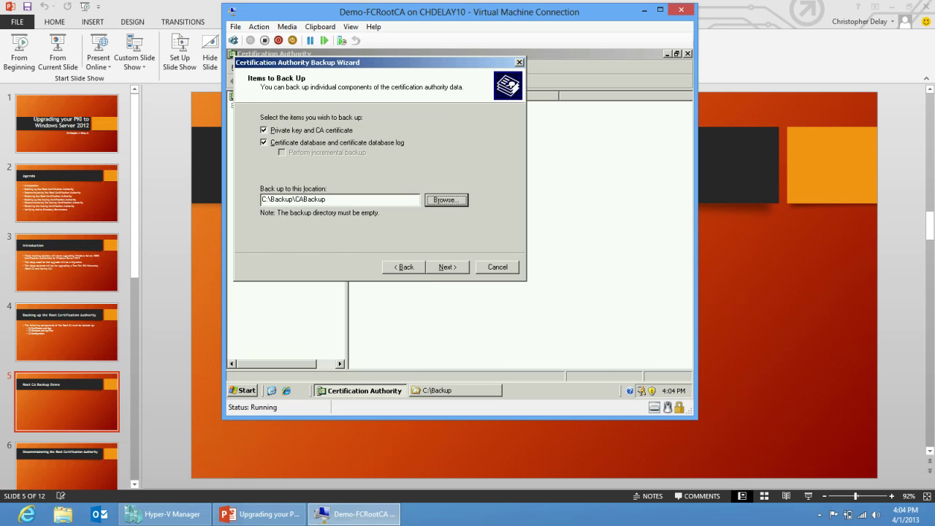
- Protect the CA backup with a password and finish the wizard
key("alt+n")
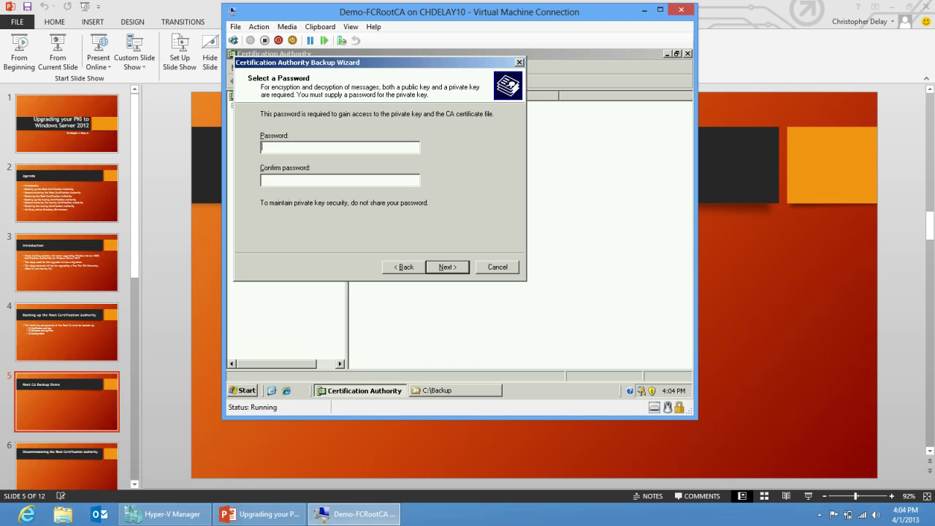
type("**************")
key("Return")
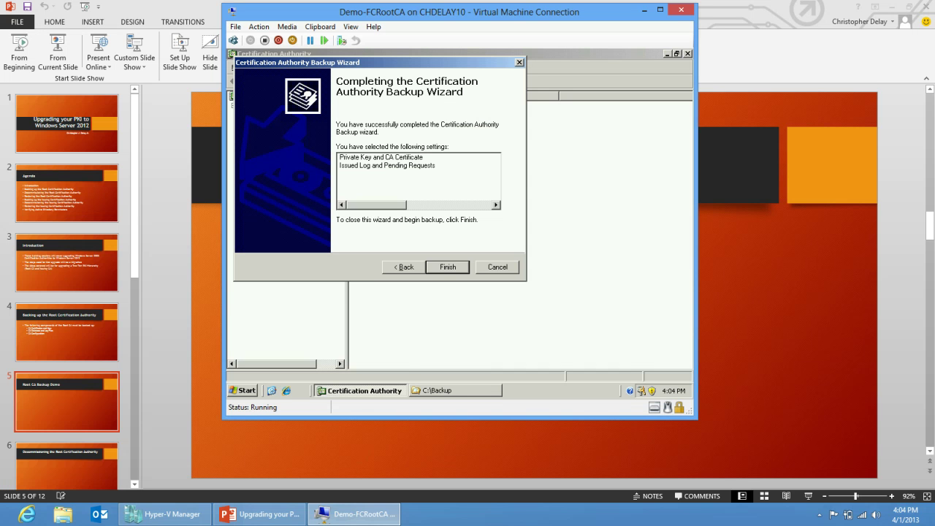
key("Return")
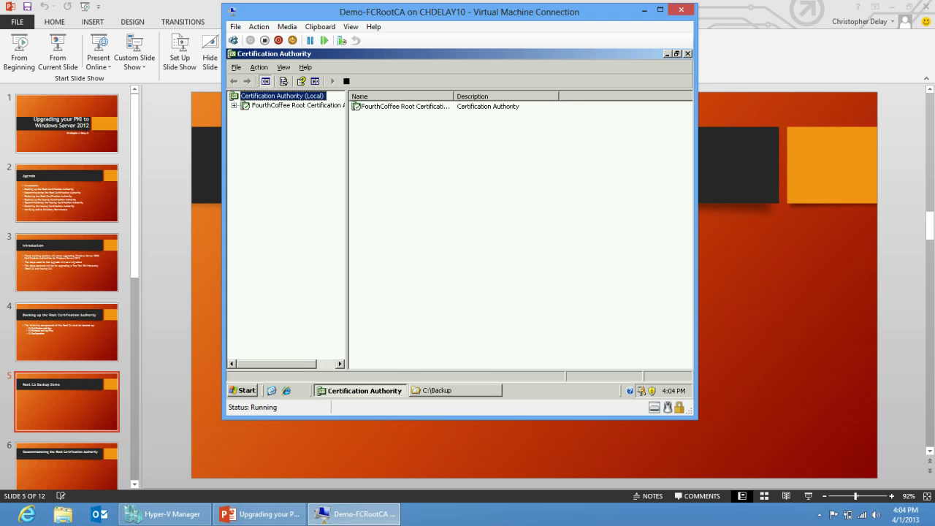
- Review the CA's issued certificates and confirm the backup files in C:\Backup\CABackup
left_click(234, 105)
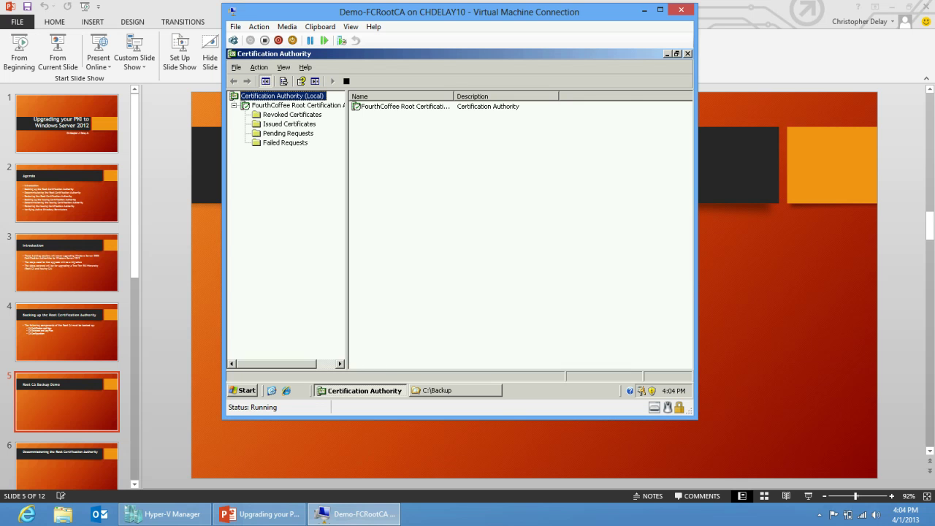
left_click(290, 123)
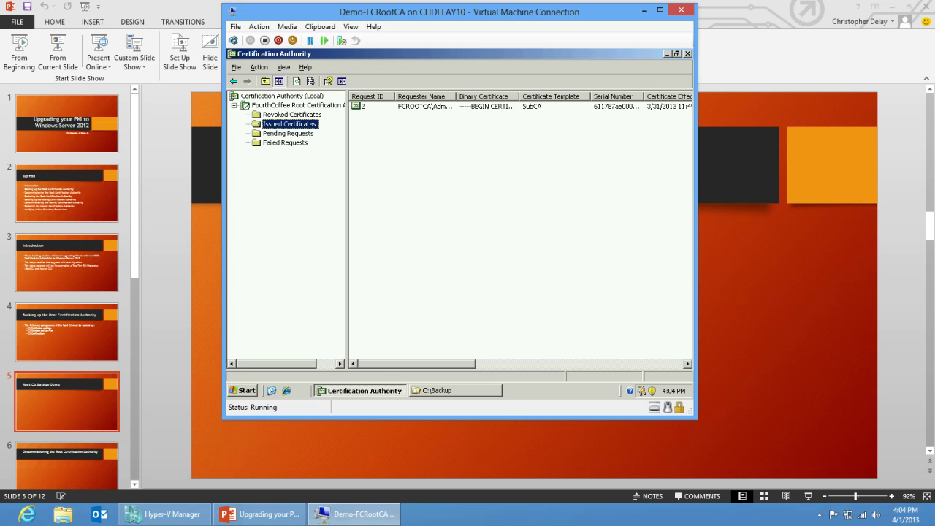
left_click(372, 106)
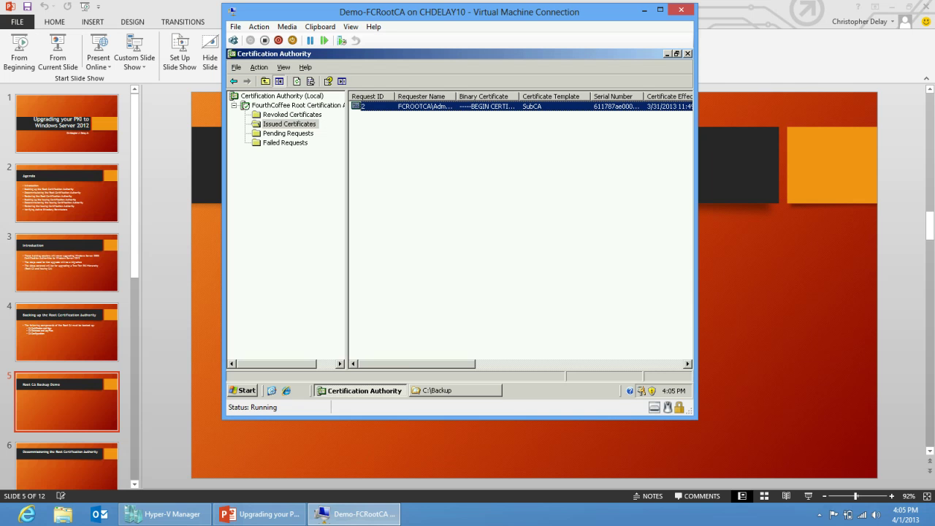
left_click(455, 390)
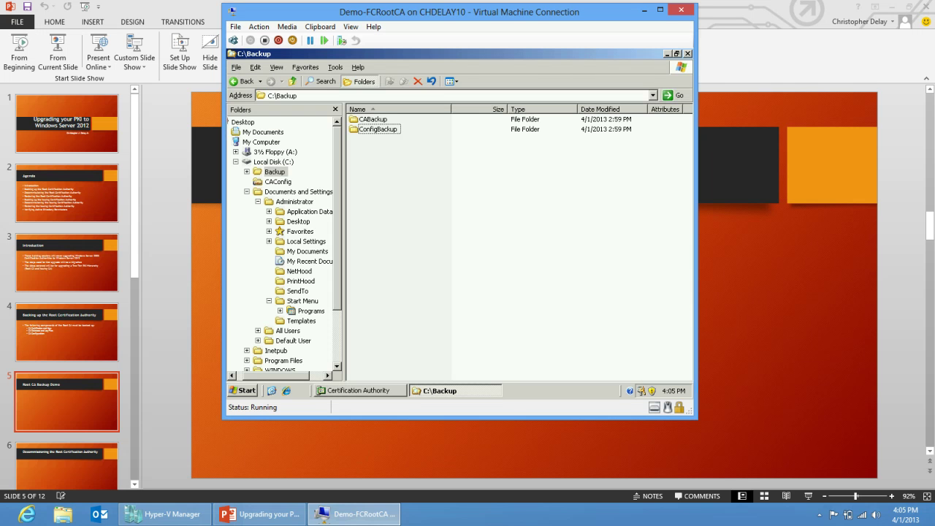
double_click(373, 120)
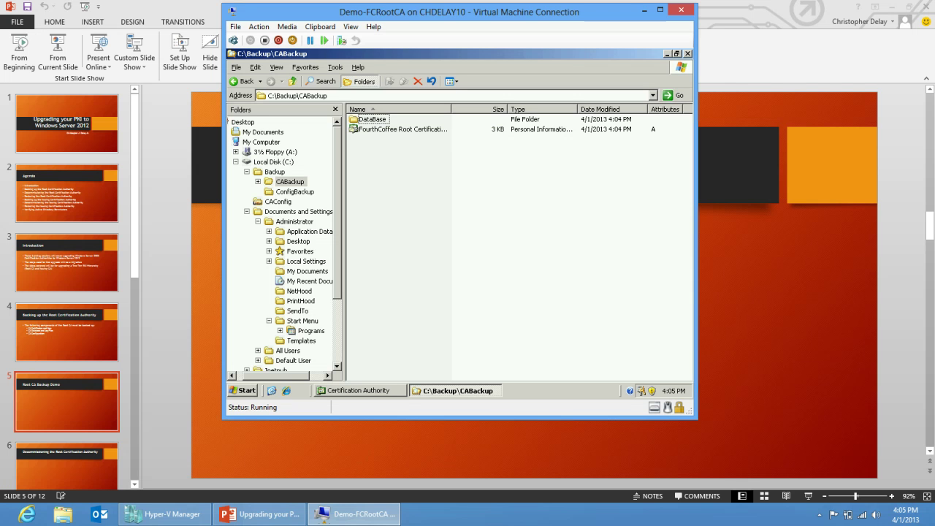
left_click(403, 128)
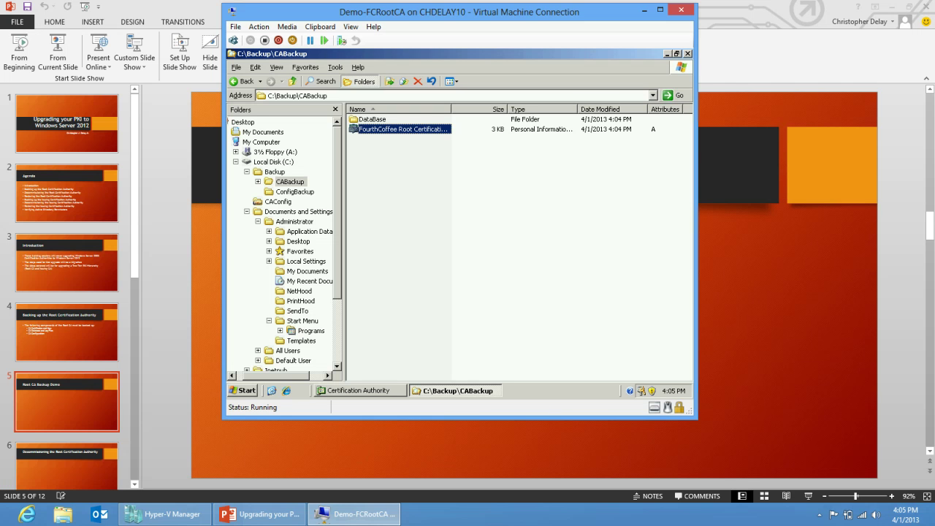
- Bring up the guest server's Start menu
key("super")
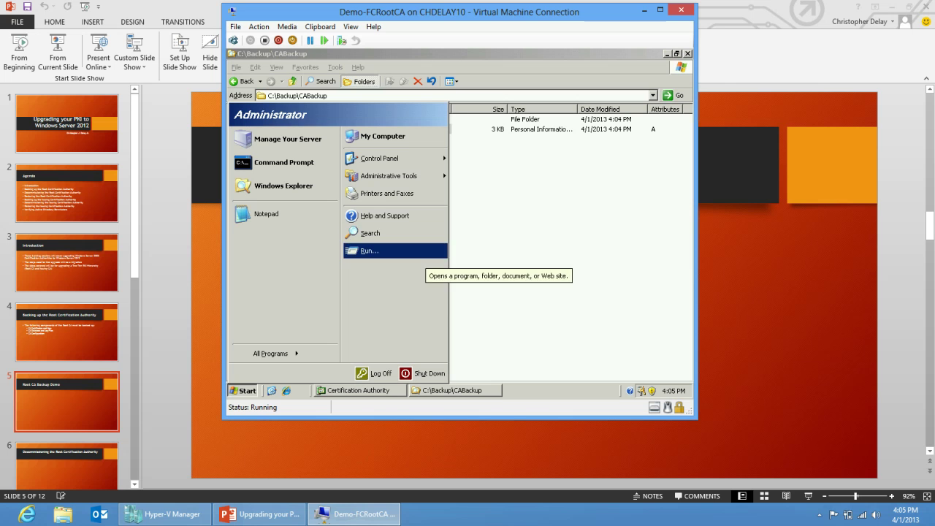
left_click(245, 390)
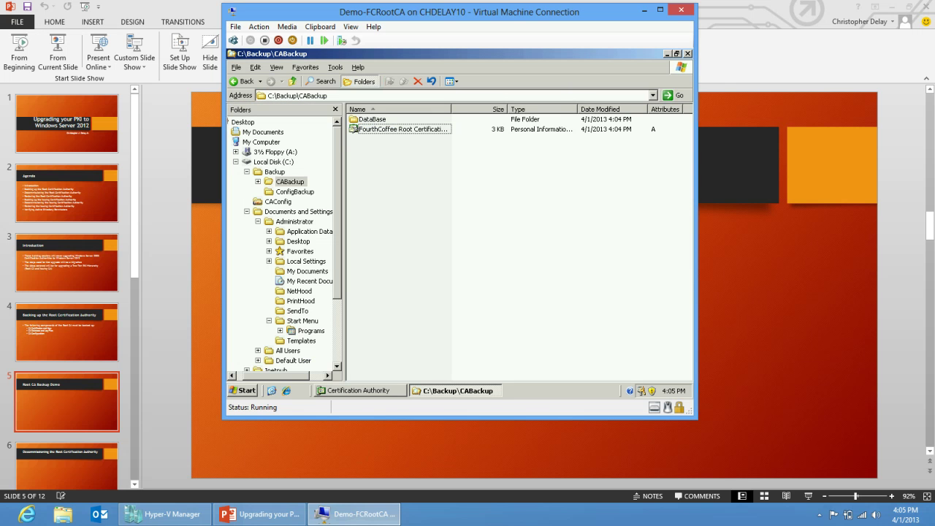
left_click(245, 390)
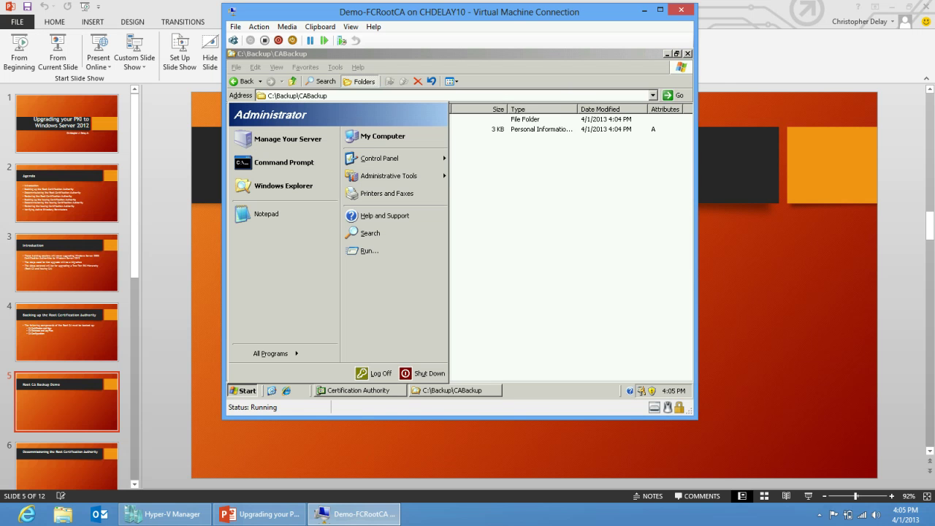
- Launch regedit from the Run prompt
type("regedi")
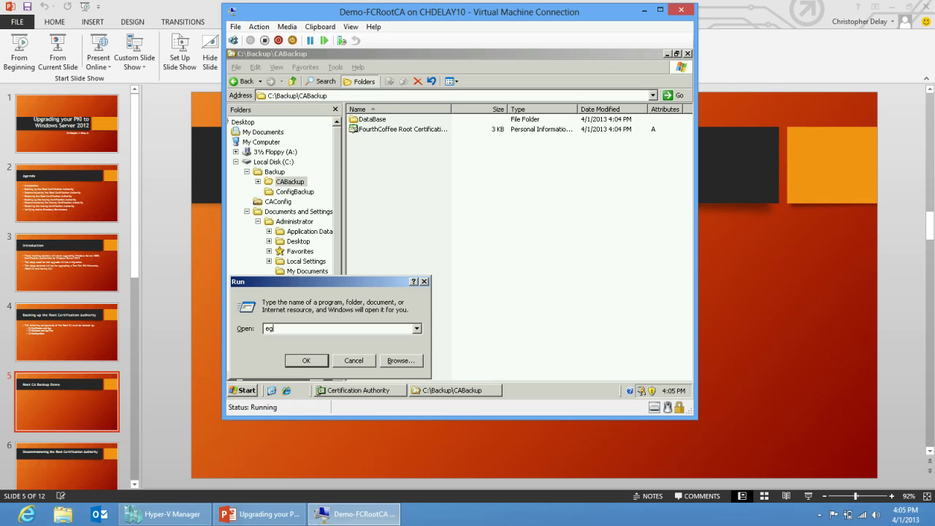
key("BackSpace")
key("BackSpace")
key("BackSpace")
key("BackSpace")
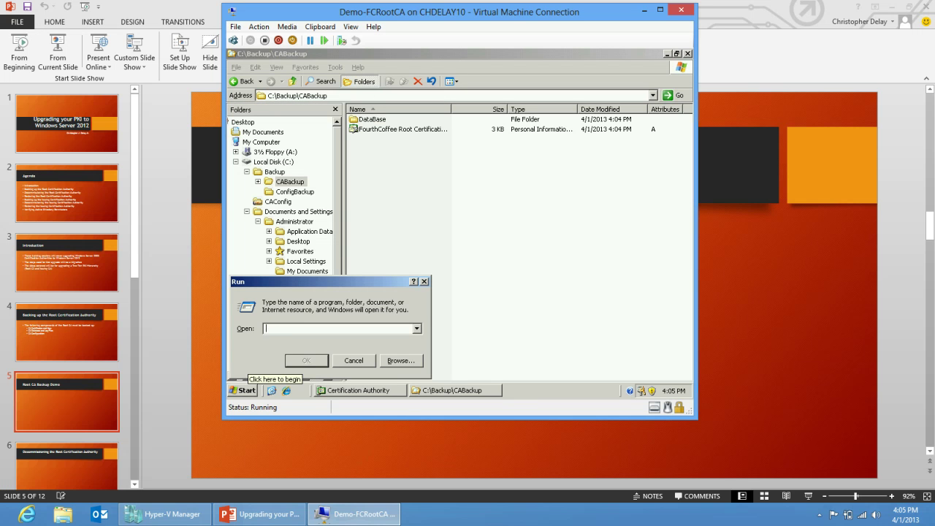
type("regedit")
key("Return")
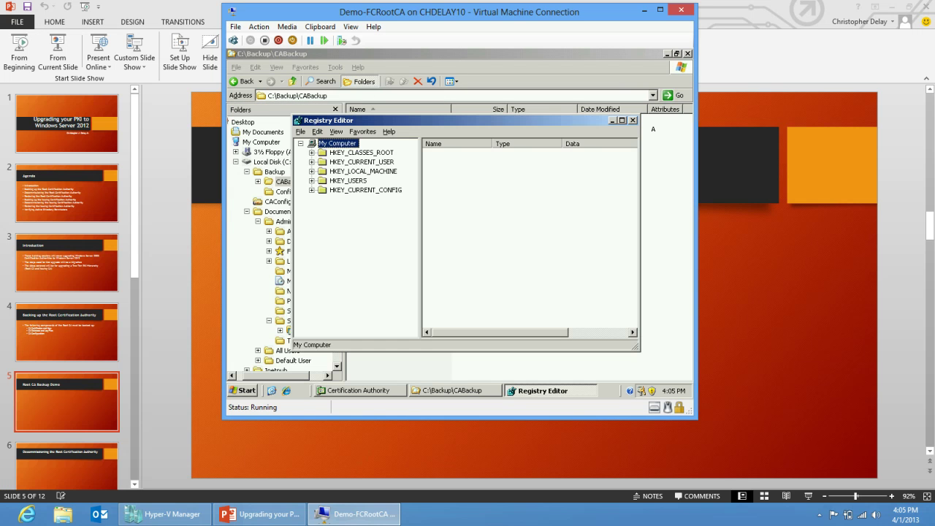
- Navigate to HKLM\SYSTEM\CurrentControlSet\Services\CertSvc\Configuration in Registry Editor
left_click(311, 171)
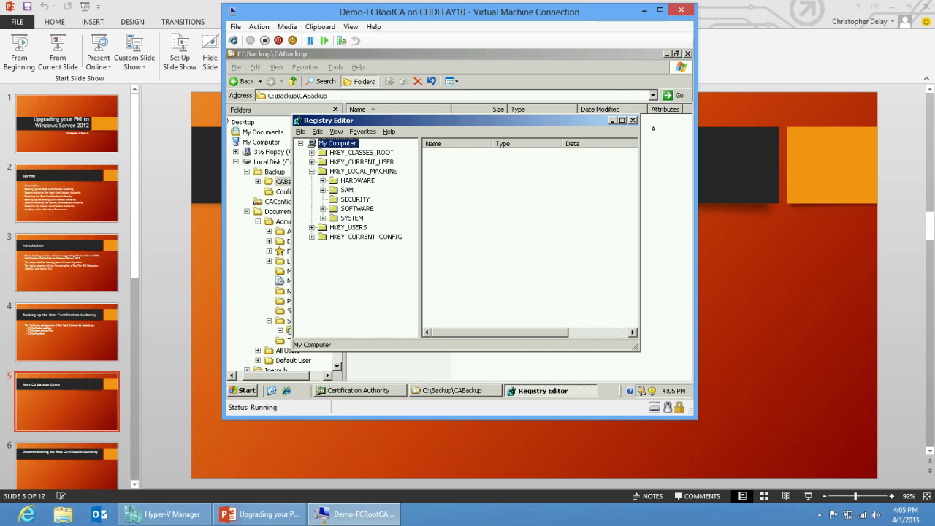
left_click(352, 217)
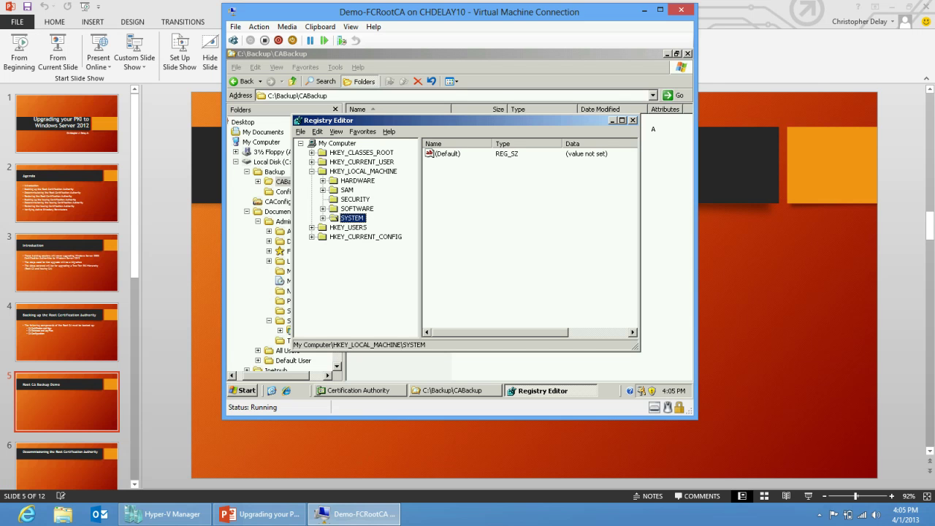
key("Right")
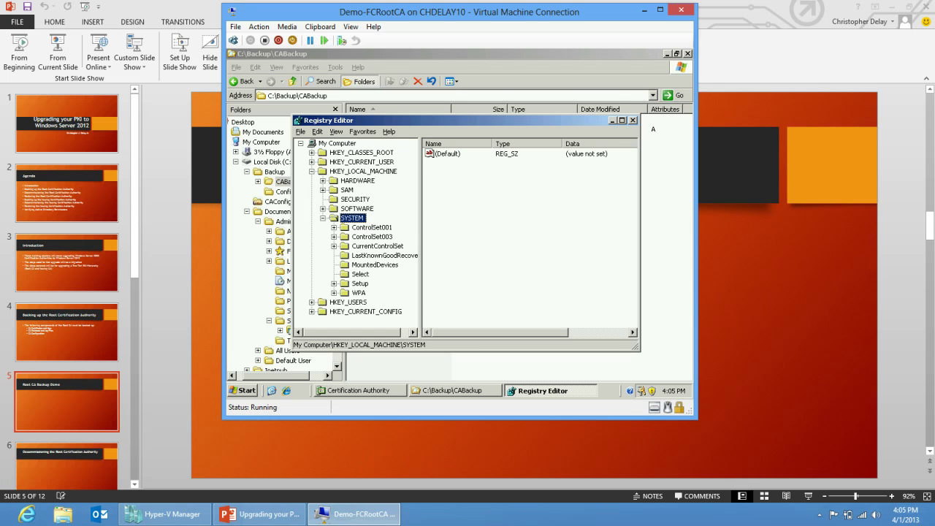
left_click(342, 247)
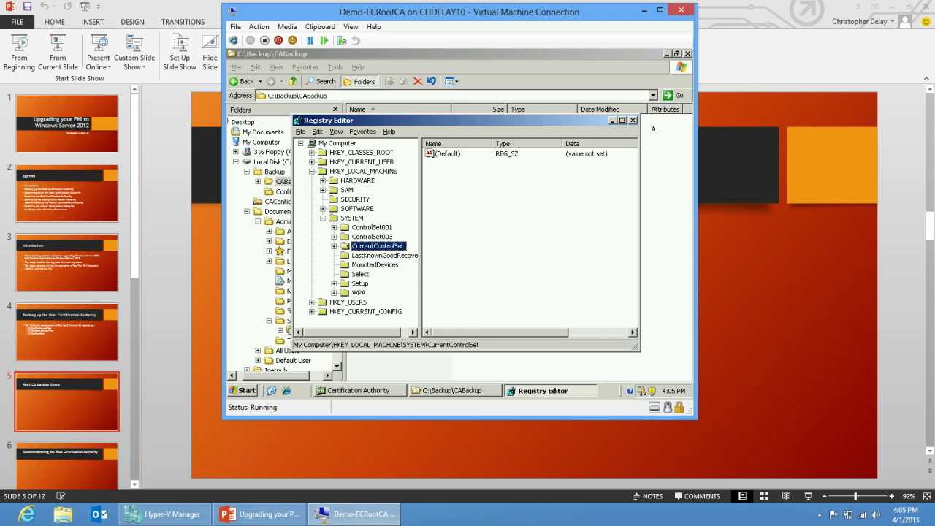
key("Right")
left_click(344, 283)
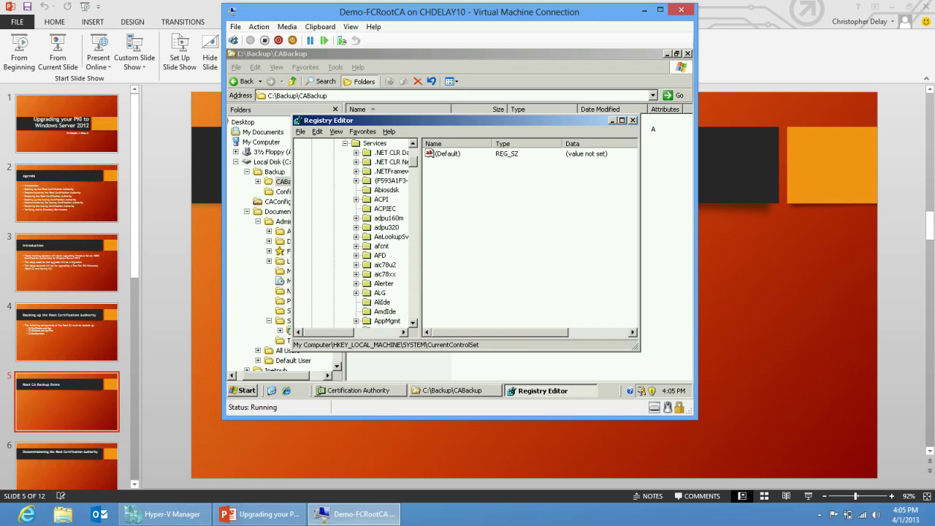
left_click(386, 208)
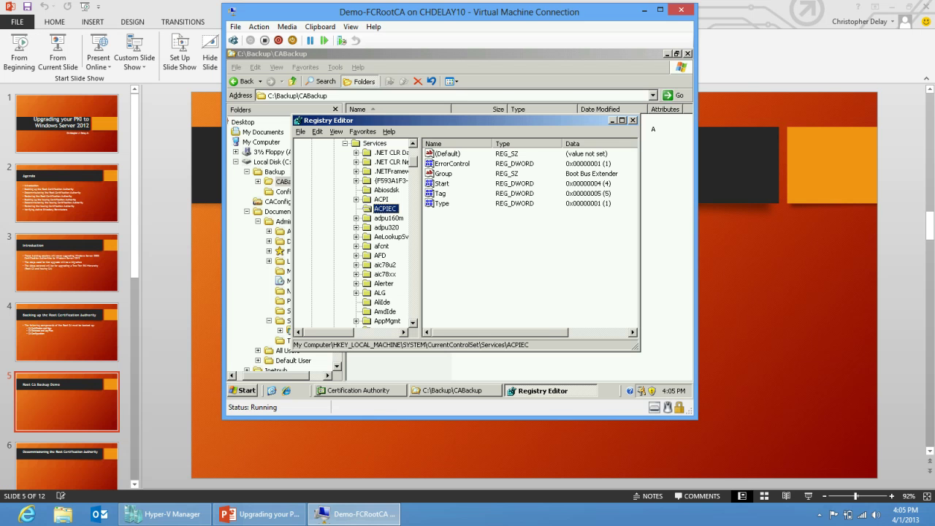
type("cert")
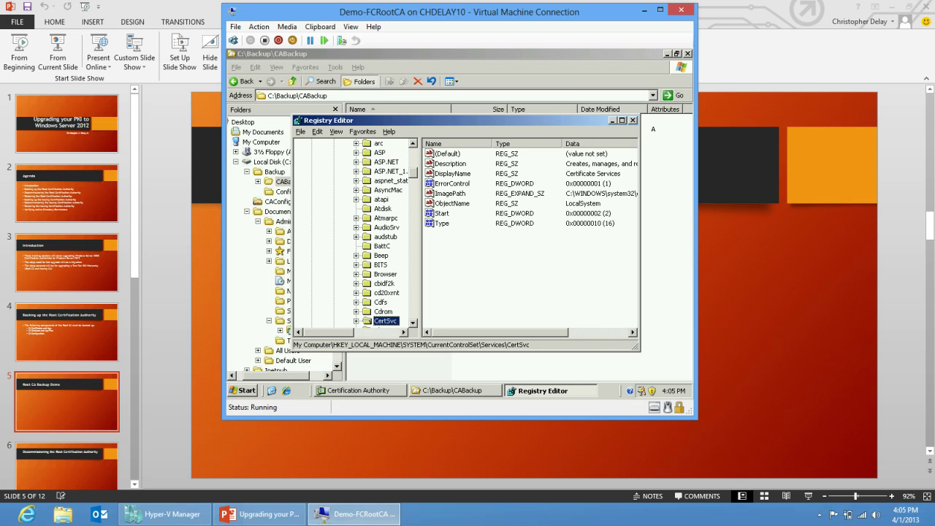
key("Right")
key("Down")
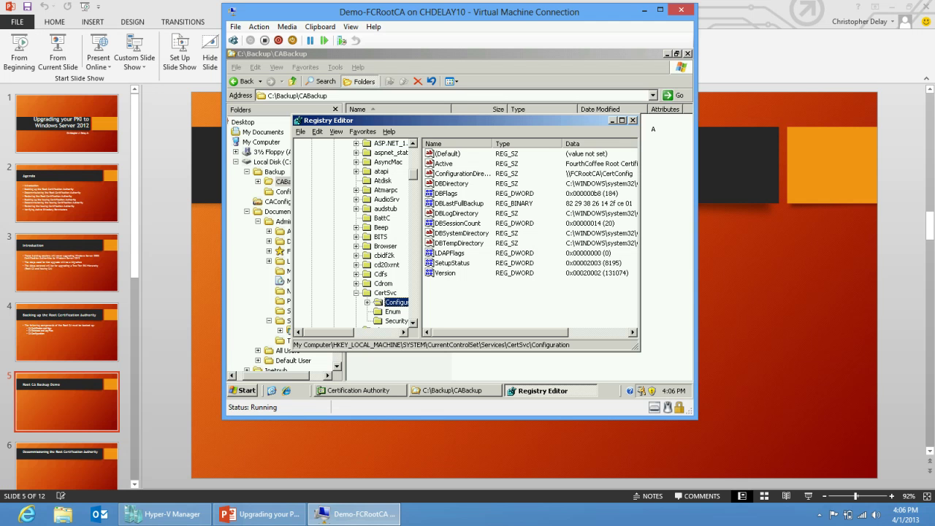
- Maximize Registry Editor and select the FourthCoffee Root Certification Authority key
key("alt+space")
key("x")
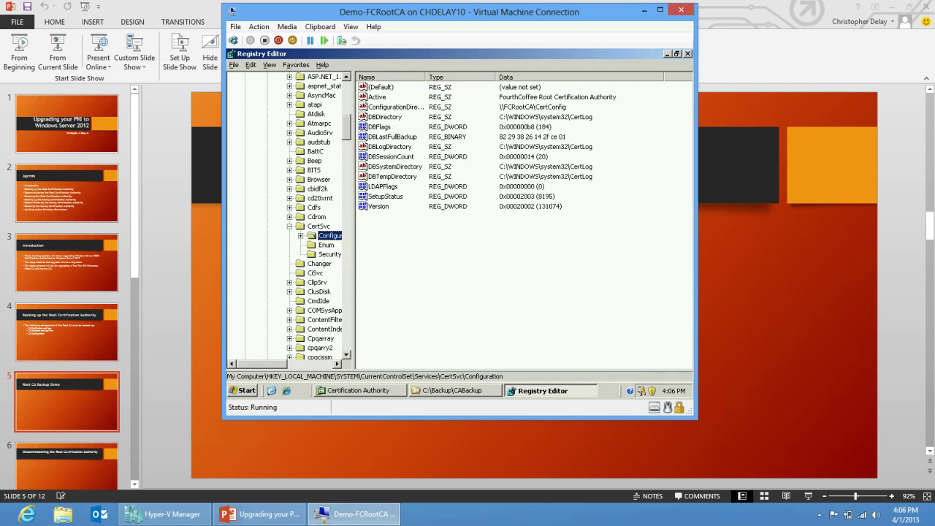
key("Right")
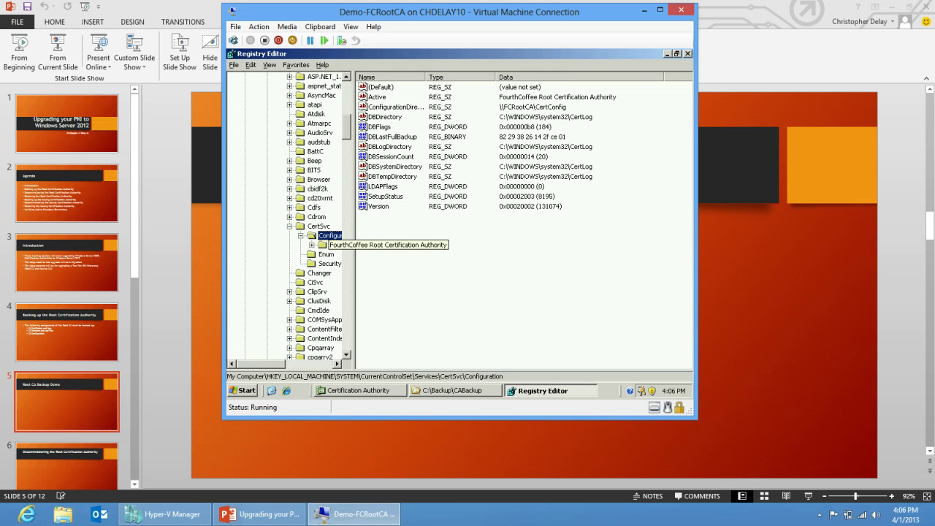
left_click_drag(354, 219, 463, 219)
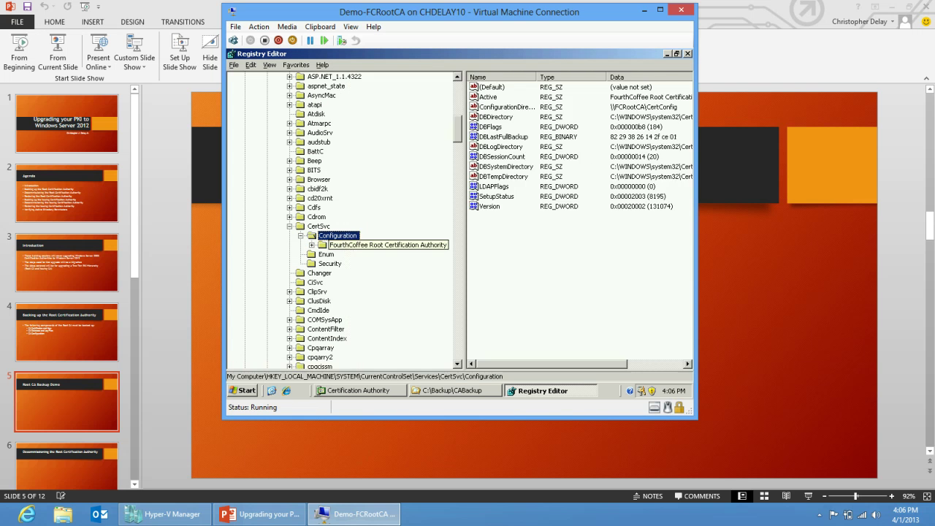
left_click(387, 244)
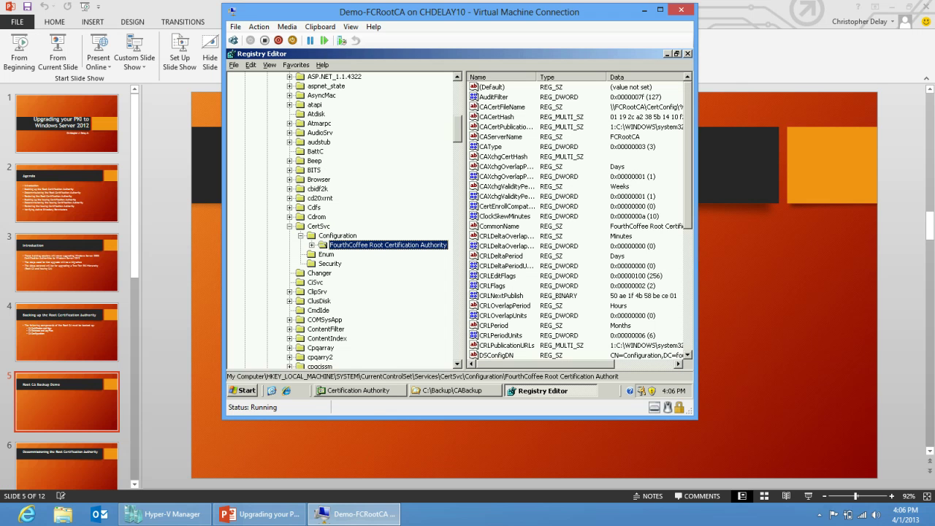
- Export the FourthCoffee Root Certification Authority key as configbackup.reg into C:\Backup\ConfigBackup
right_click(344, 244)
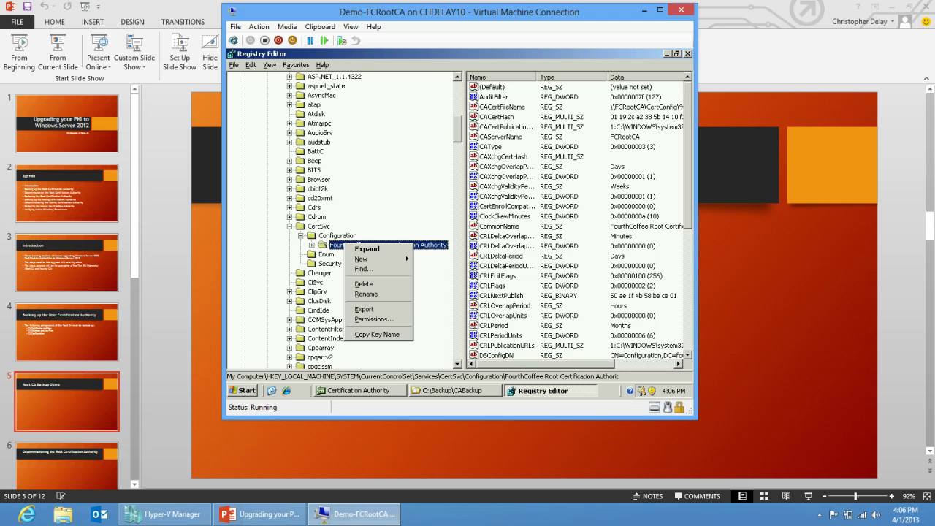
left_click(364, 309)
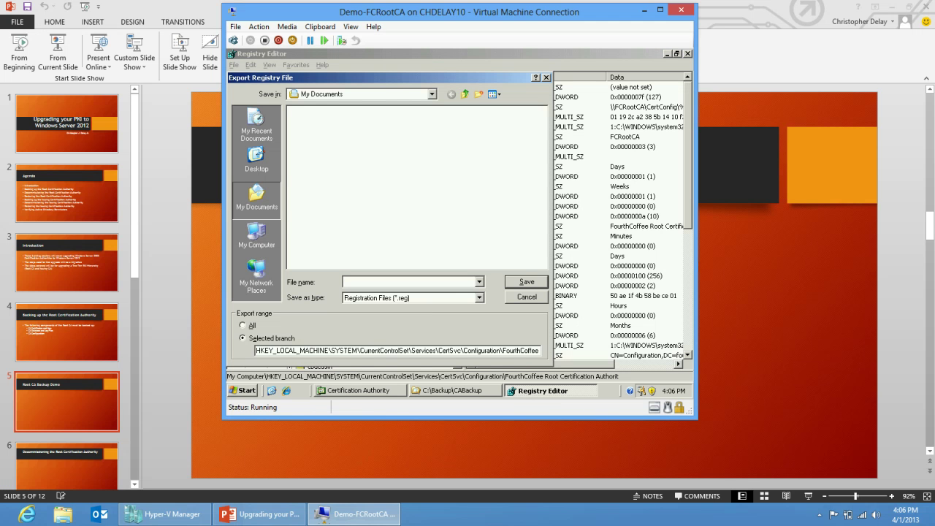
left_click(432, 93)
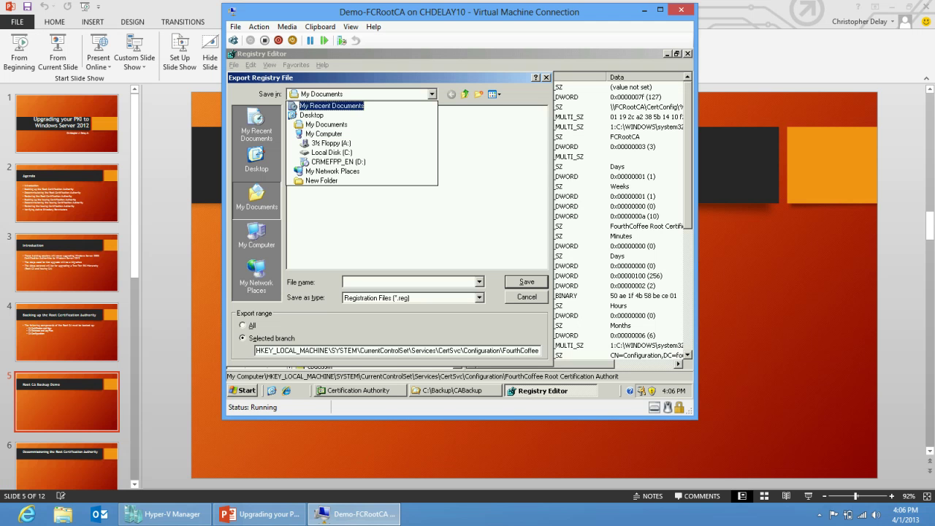
left_click(331, 152)
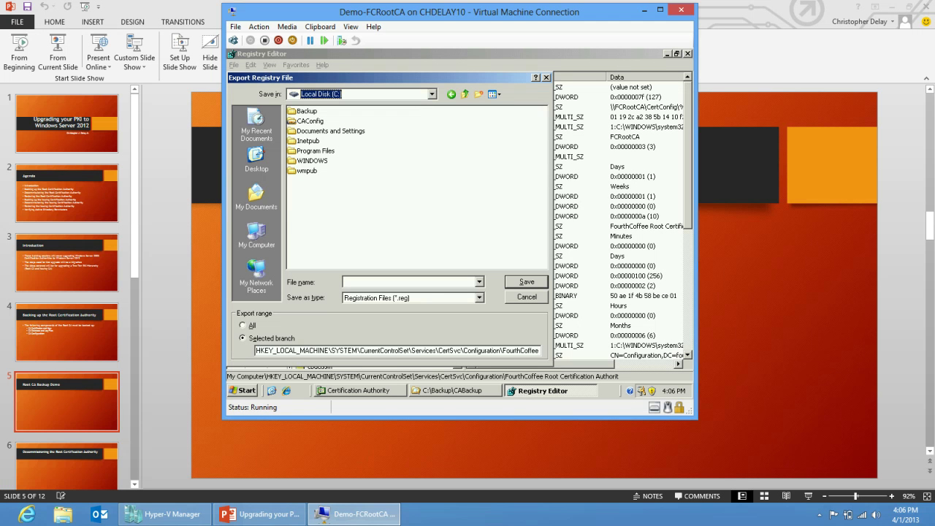
double_click(306, 111)
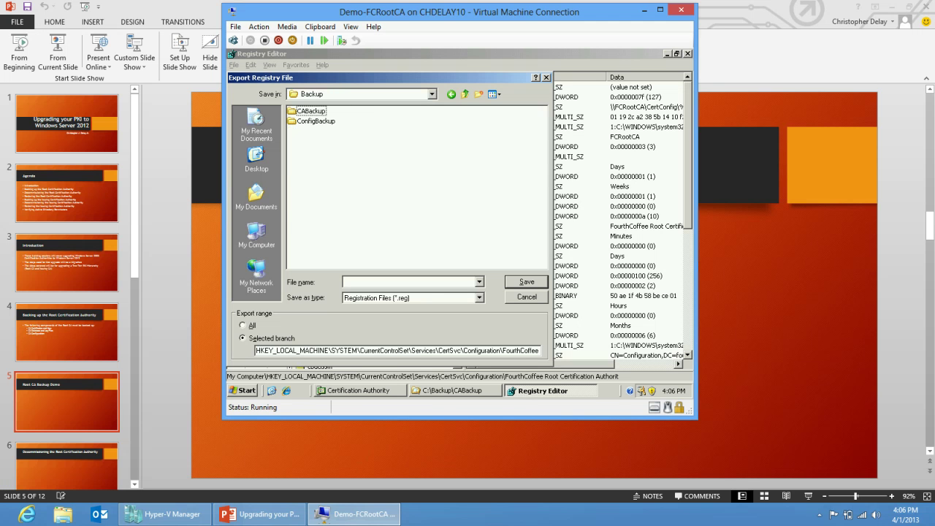
key("Down")
key("Return")
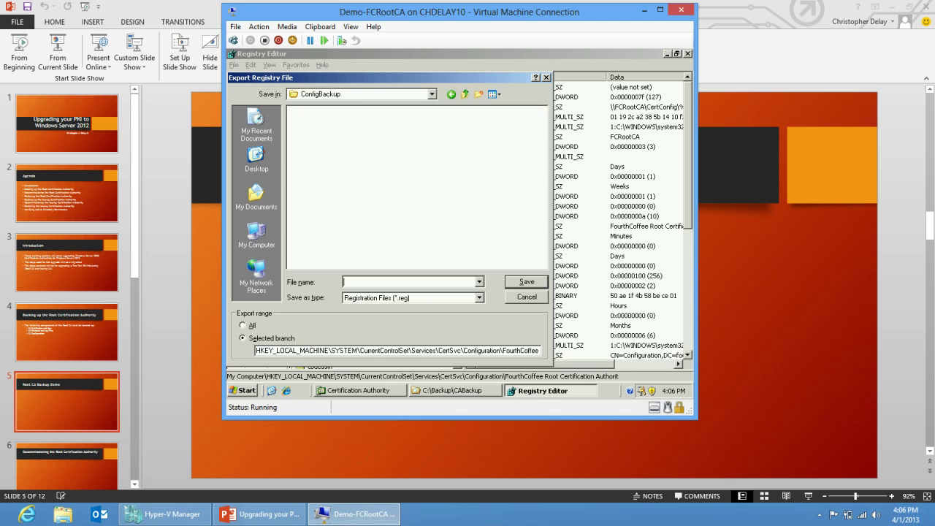
type("configbackup")
key("Return")
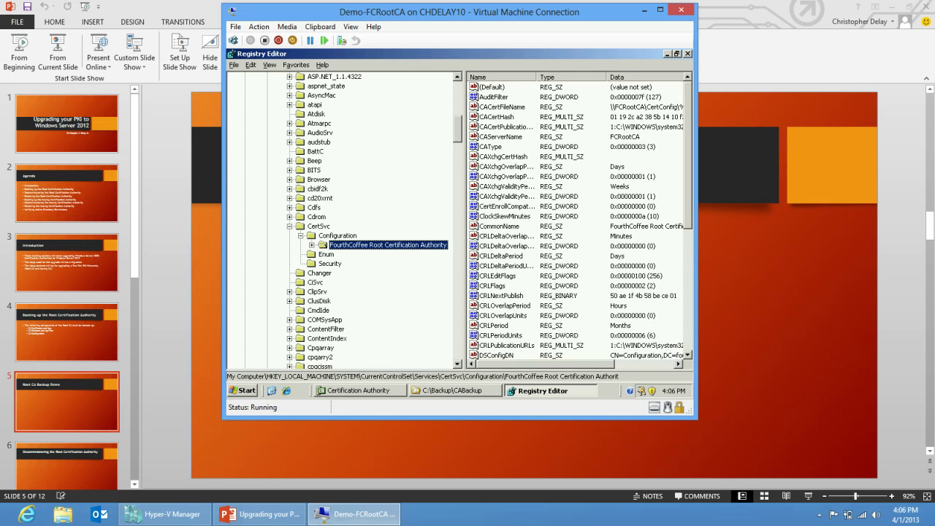
- Go from CABackup back to C:\Backup and open ConfigBackup to see configbackup.reg
left_click(456, 390)
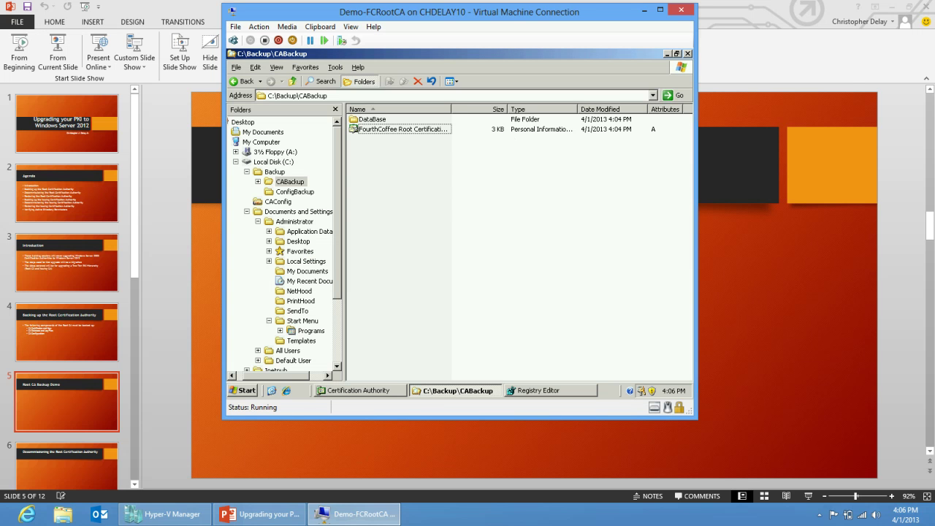
left_click(244, 81)
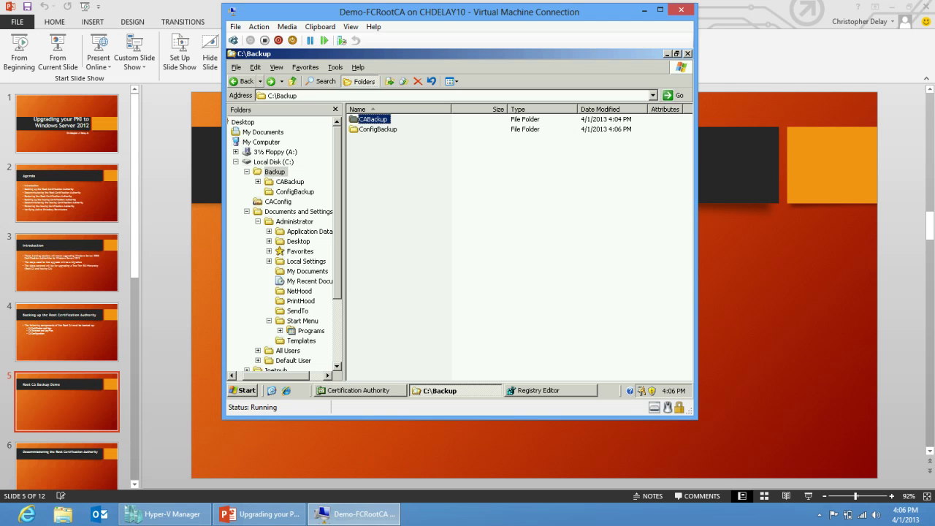
key("Down")
key("Return")
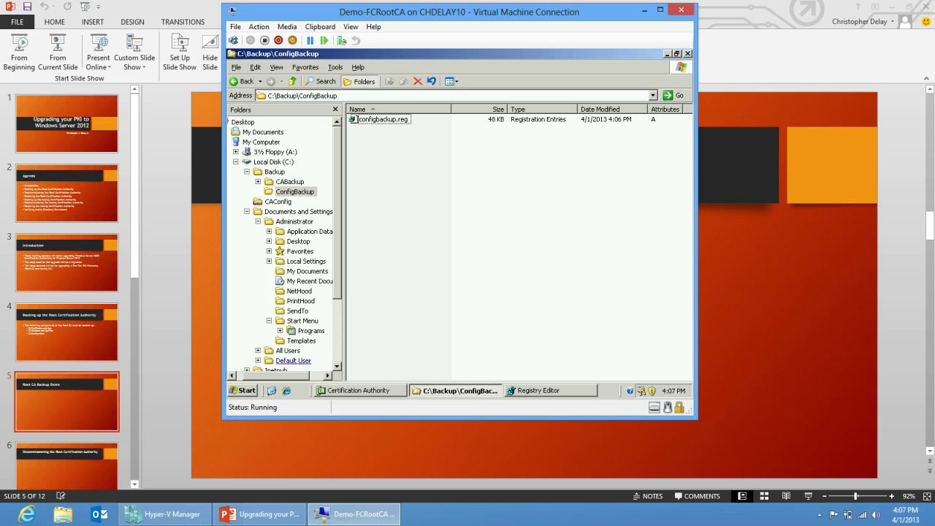
mouse_move(260, 514)
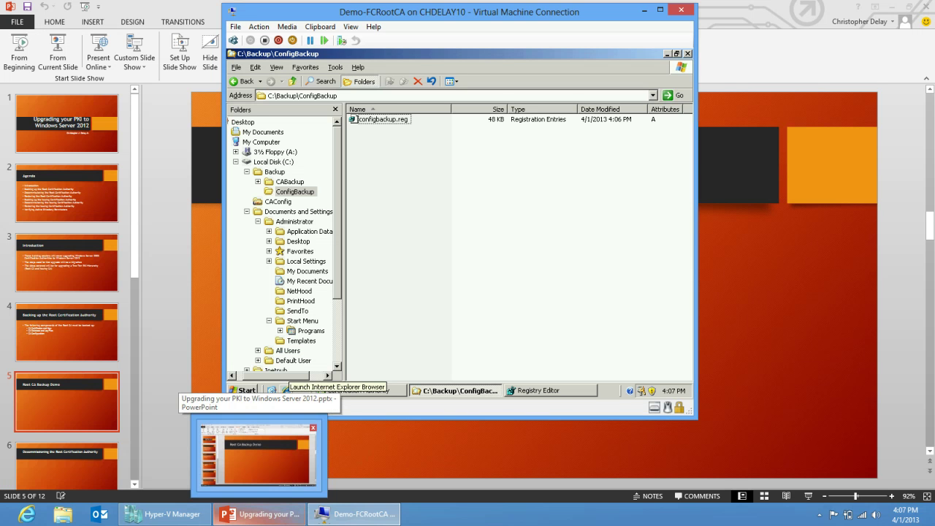
mouse_move(164, 514)
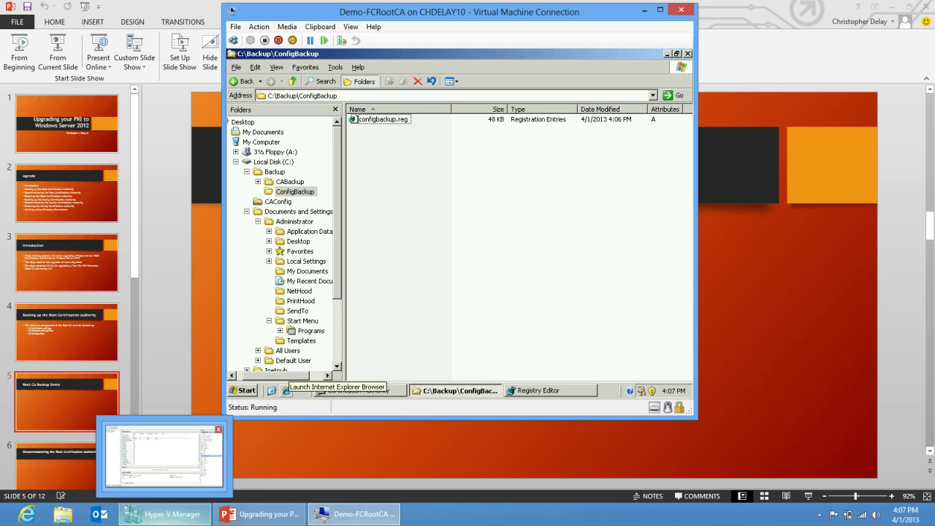
- Connect to Demo-FCRootCA-New from Hyper-V Manager and sign in with the Administrator password
left_click(165, 514)
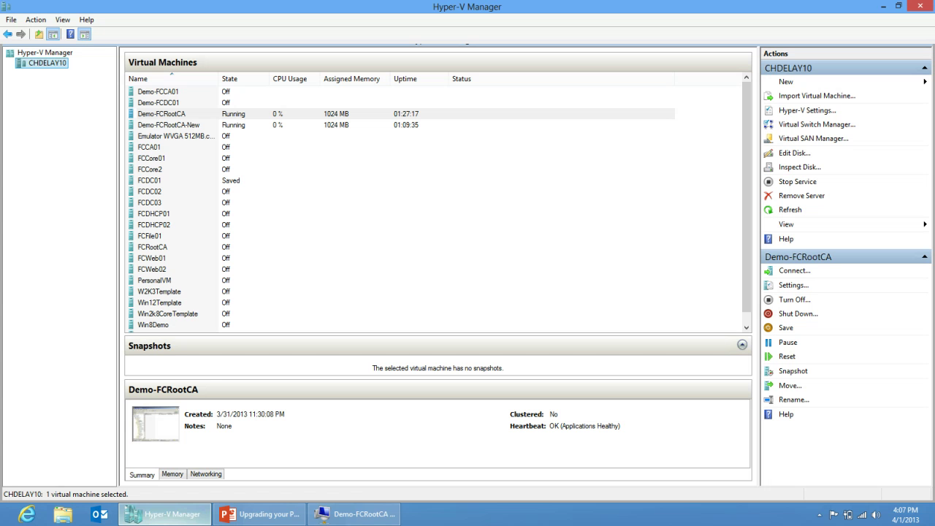
left_click(168, 125)
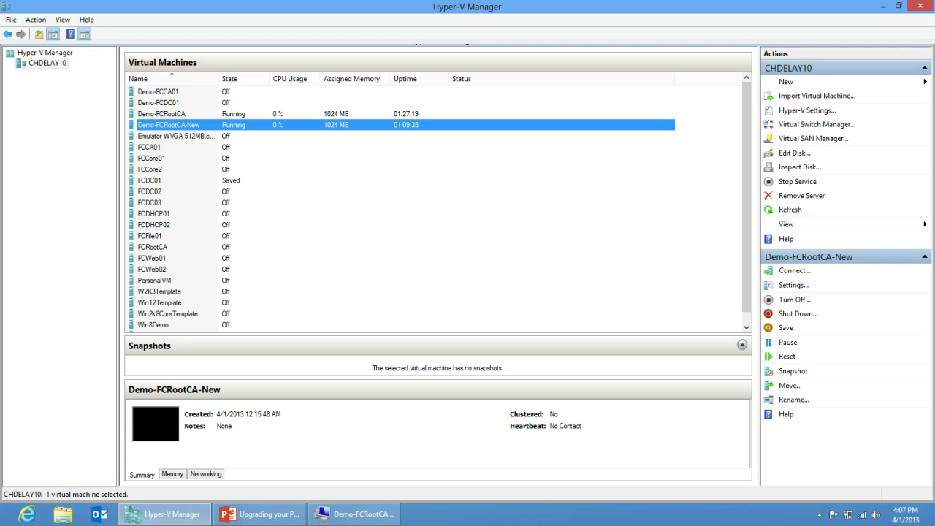
double_click(168, 125)
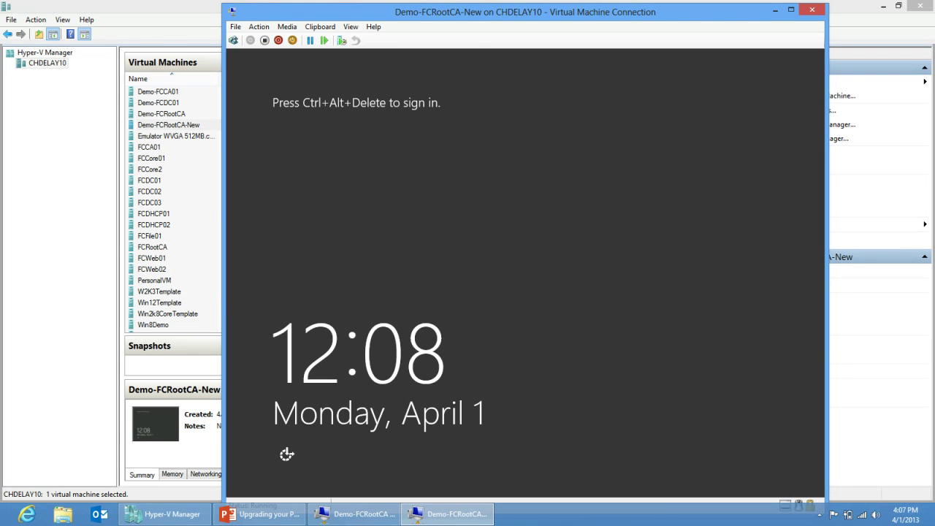
left_click(233, 40)
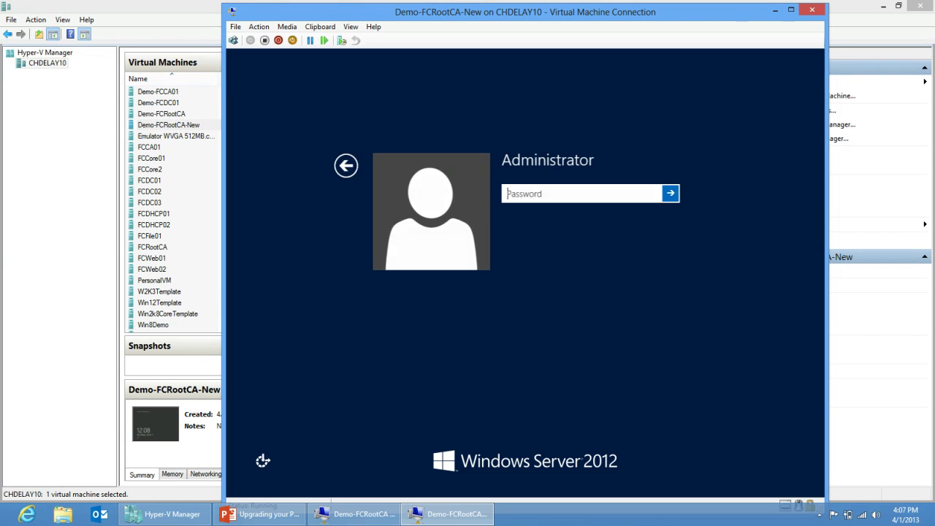
type("****")
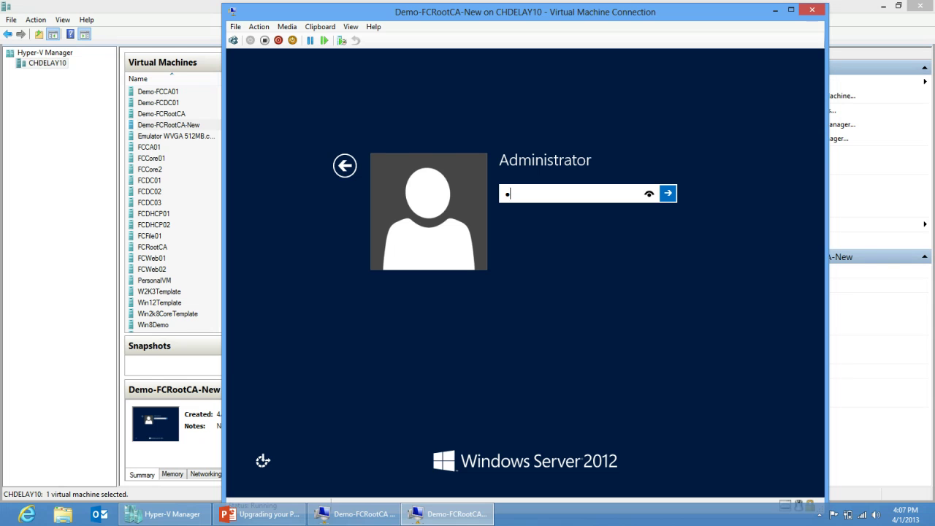
type("*****")
key("Return")
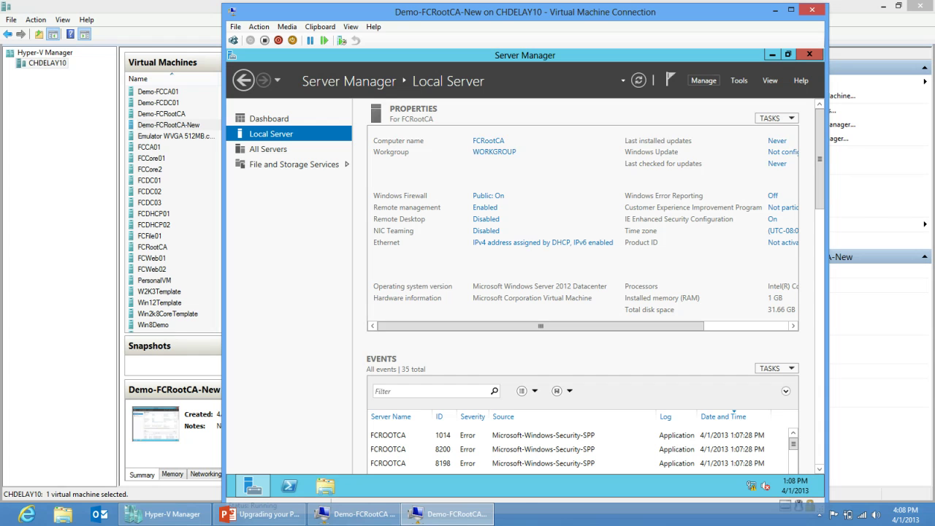
- Launch Add Roles and Features with role-based installation targeting FCRootCA
left_click(703, 80)
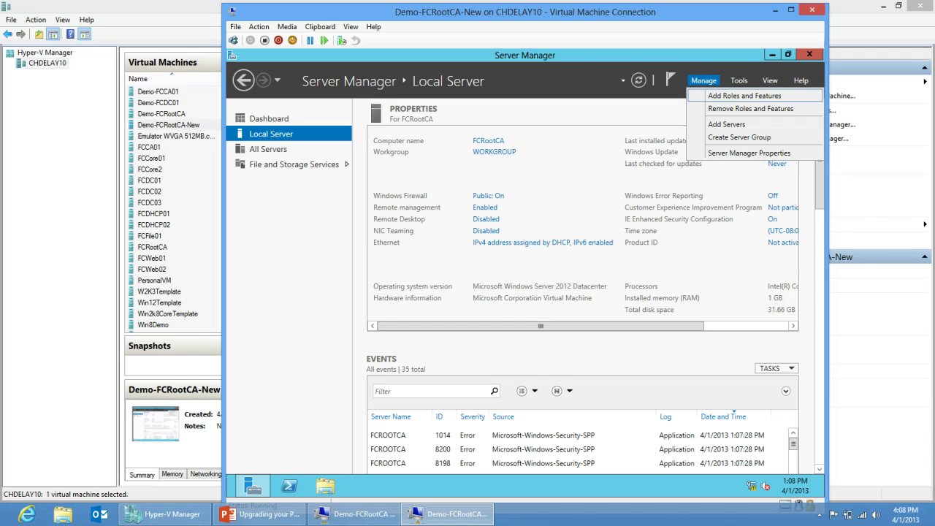
left_click(744, 95)
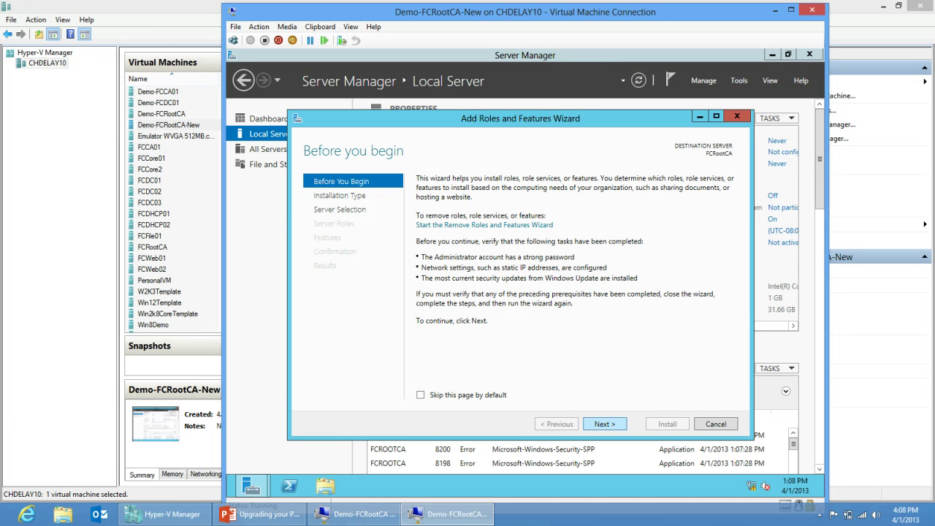
key("Return")
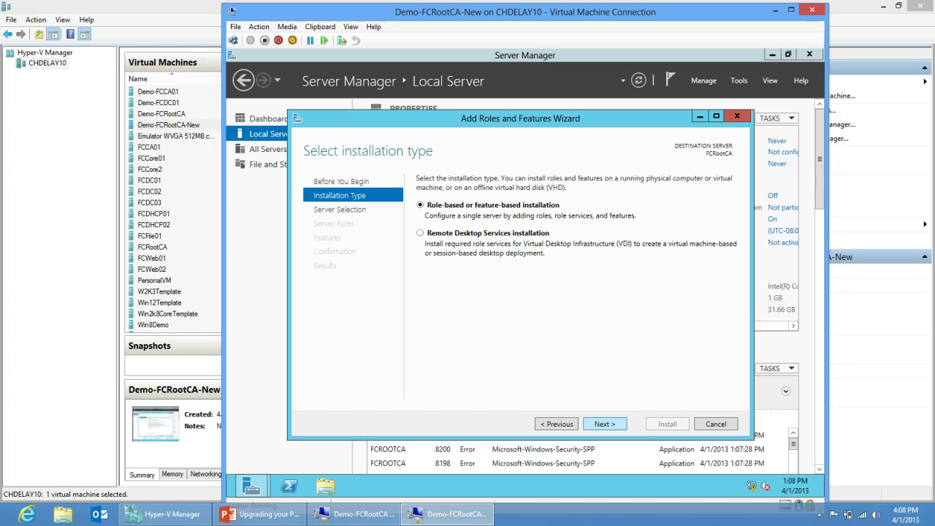
key("Return")
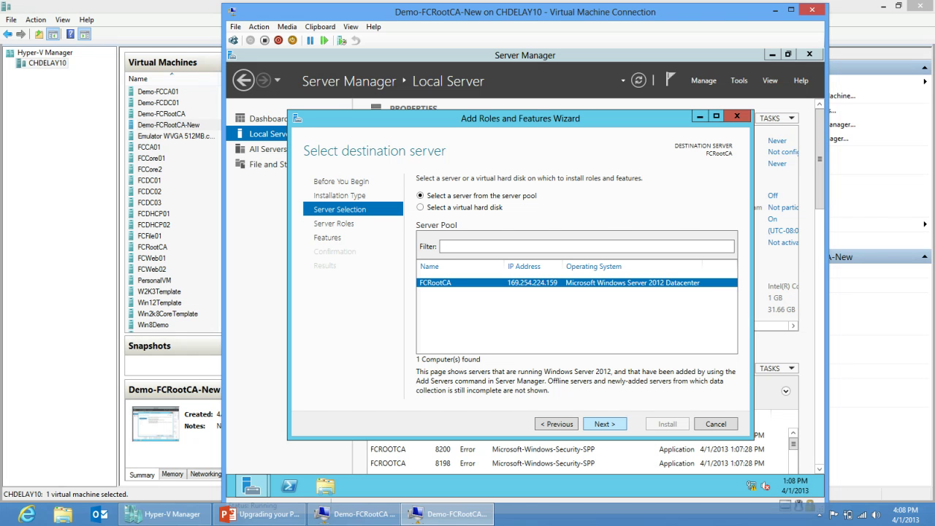
key("Return")
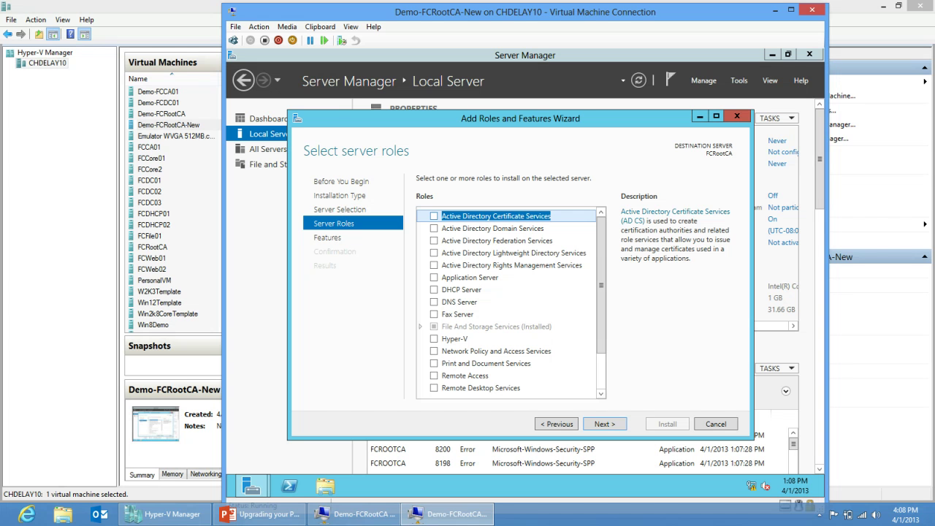
- Select Active Directory Certificate Services with management tools and Certification Authority, then start installing
key("space")
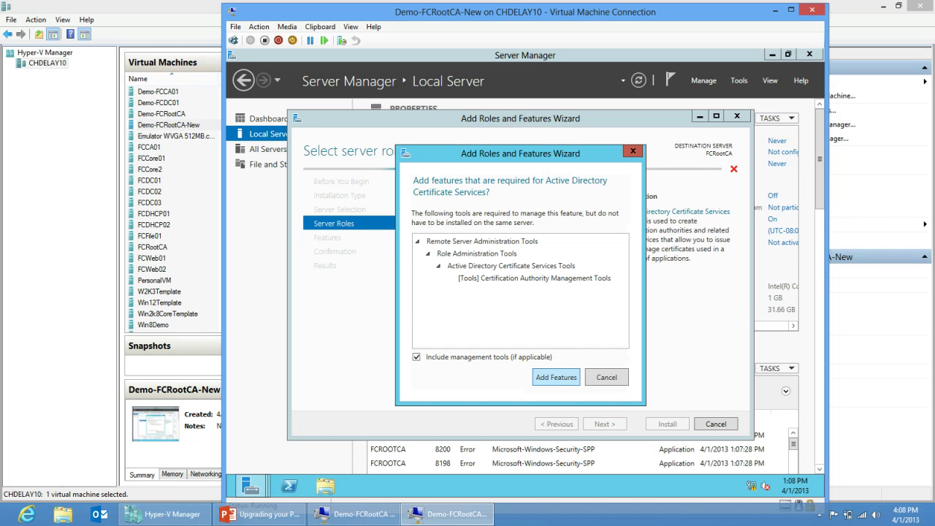
key("Return")
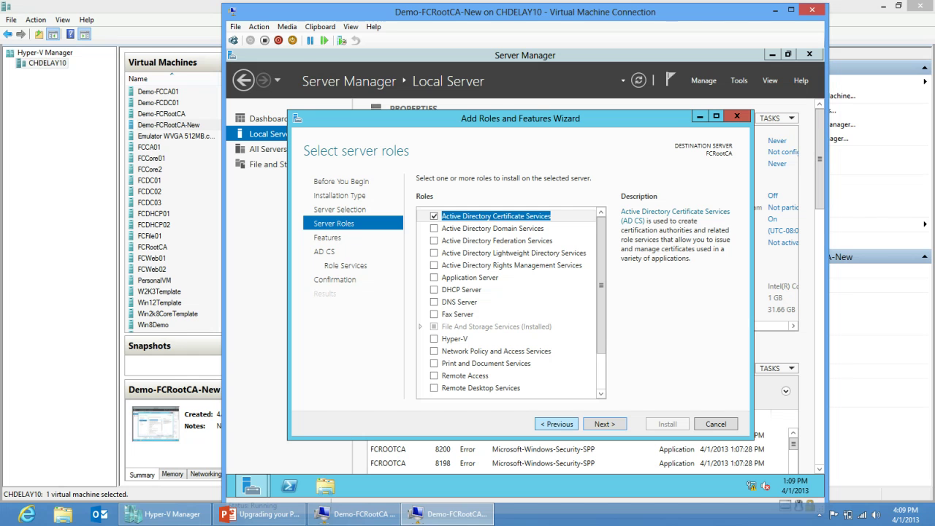
left_click(604, 423)
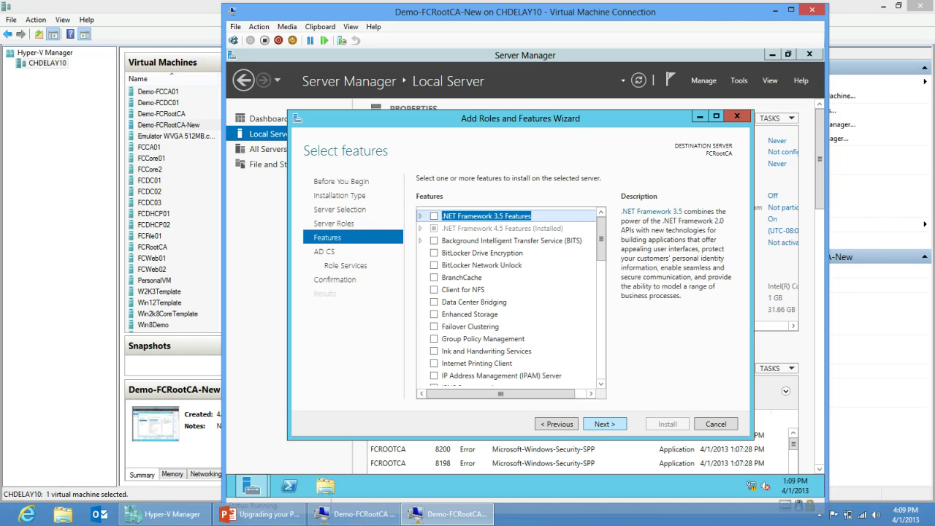
left_click(604, 423)
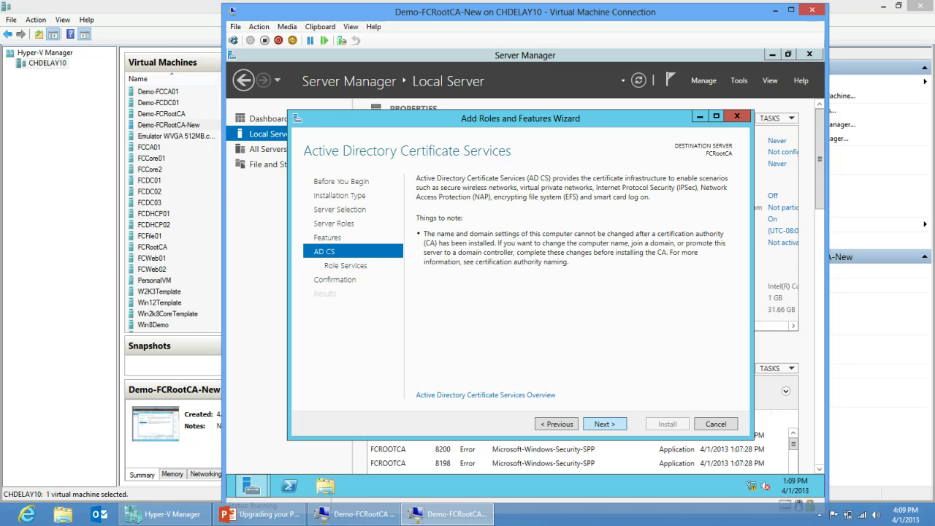
left_click(604, 423)
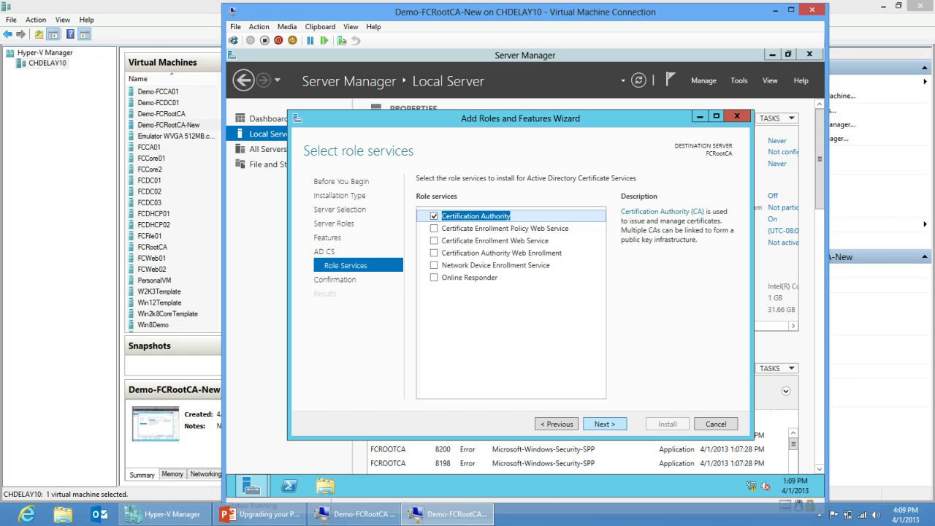
key("Return")
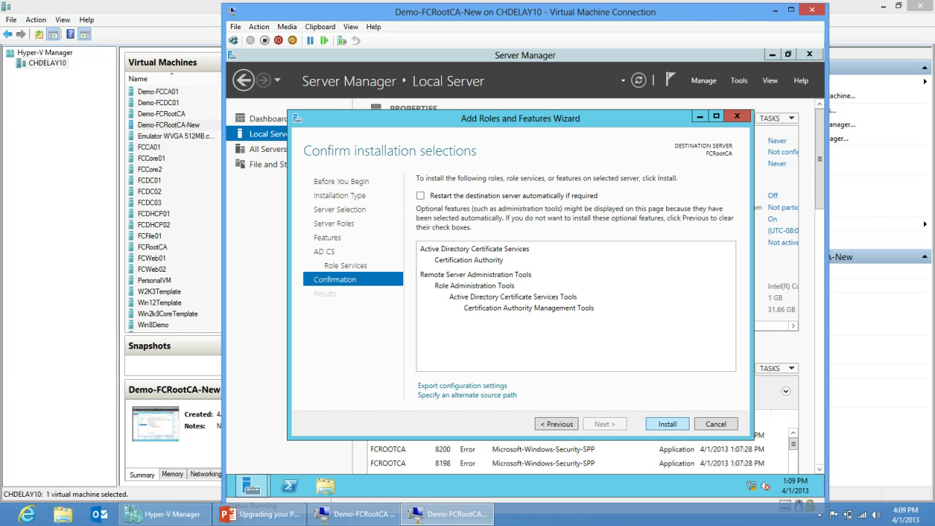
key("Return")
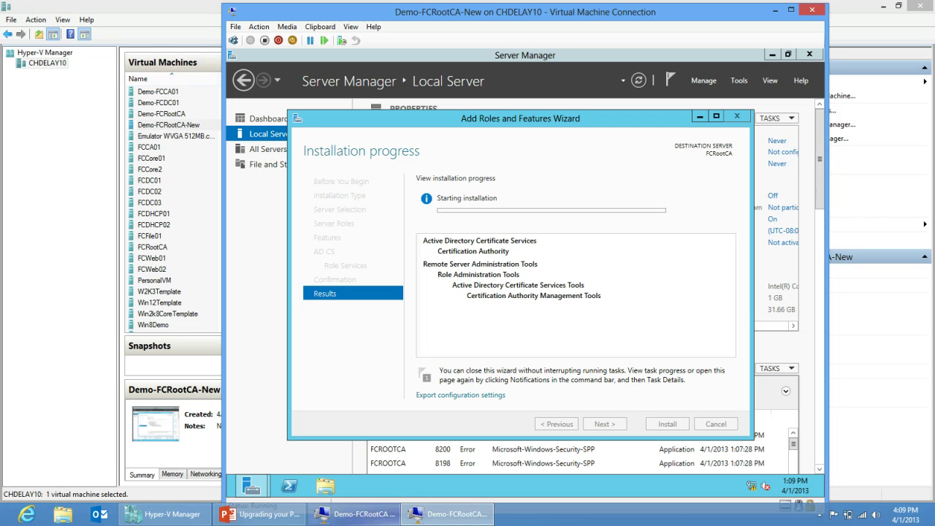
- Launch Internet Explorer from the host taskbar
left_click(27, 514)
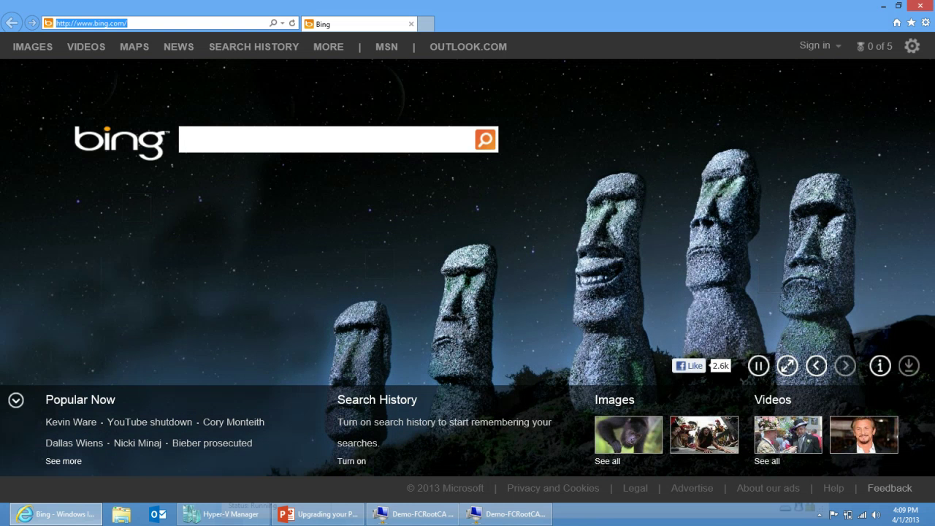
- Load the xdot509 blog from the address bar's history
type("xdot509")
key("Down")
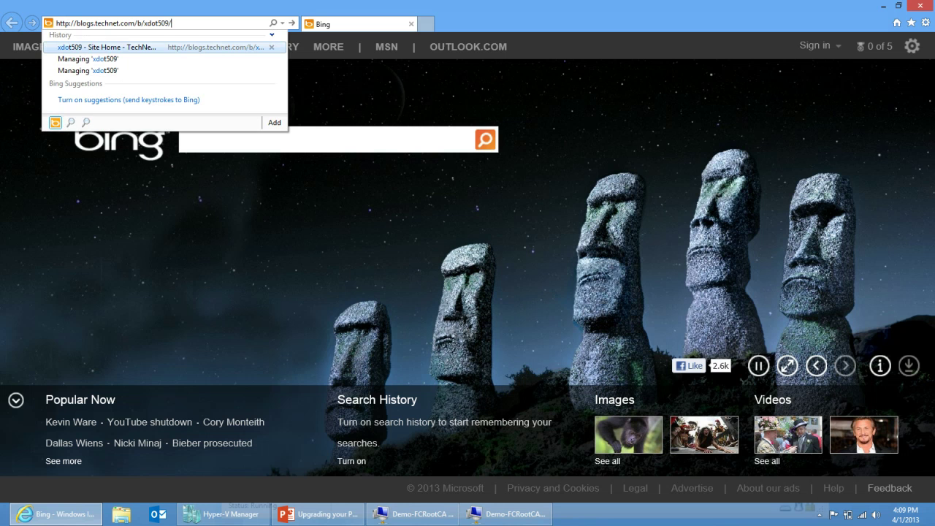
key("Return")
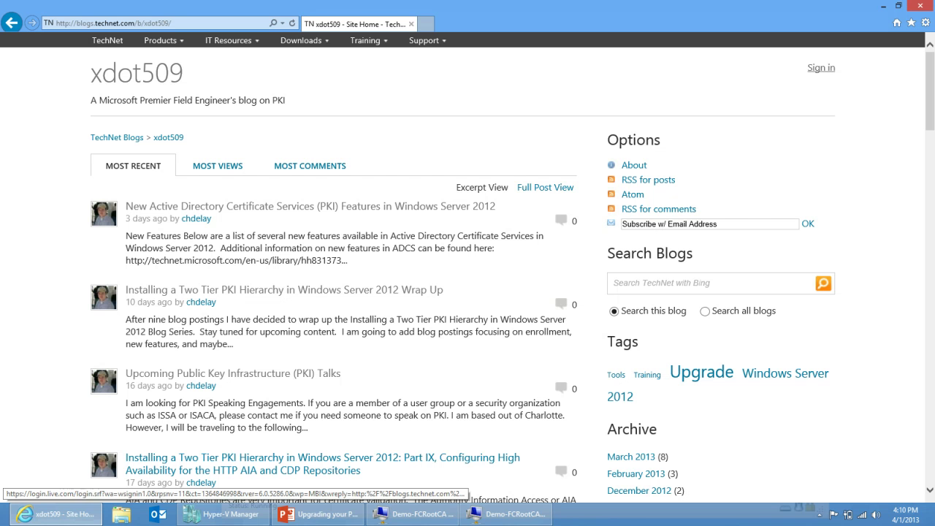
- Scroll through the xdot509 blog's recent posts and back to the top, then open a new tab
scroll(559, 291, "down", 5)
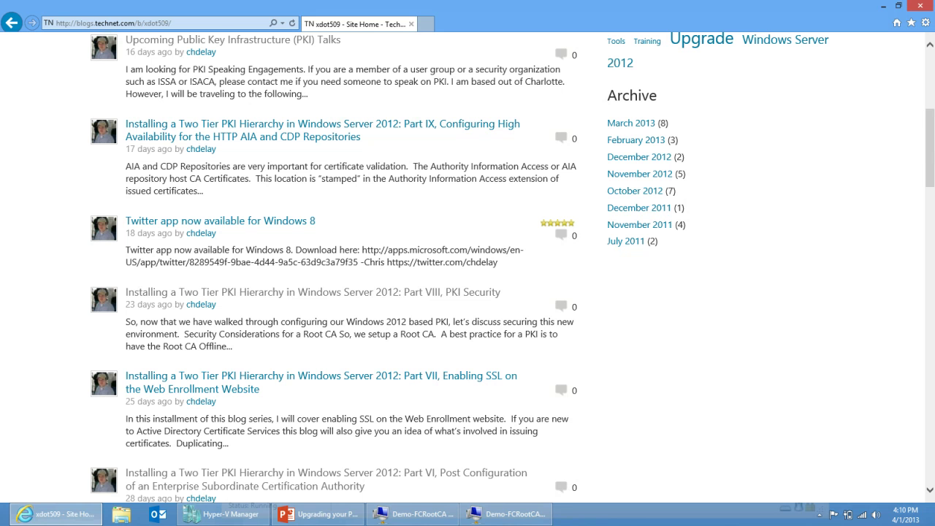
scroll(513, 267, "down", 3)
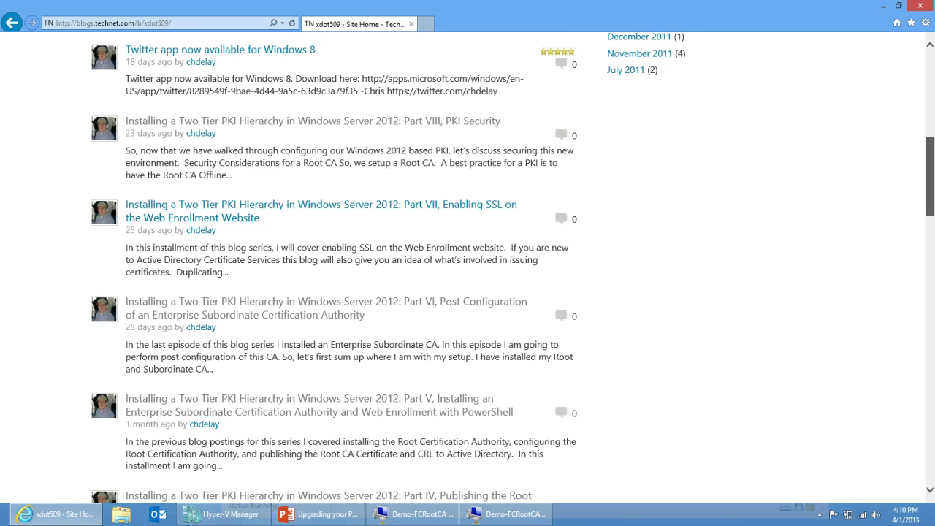
scroll(467, 267, "down", 3)
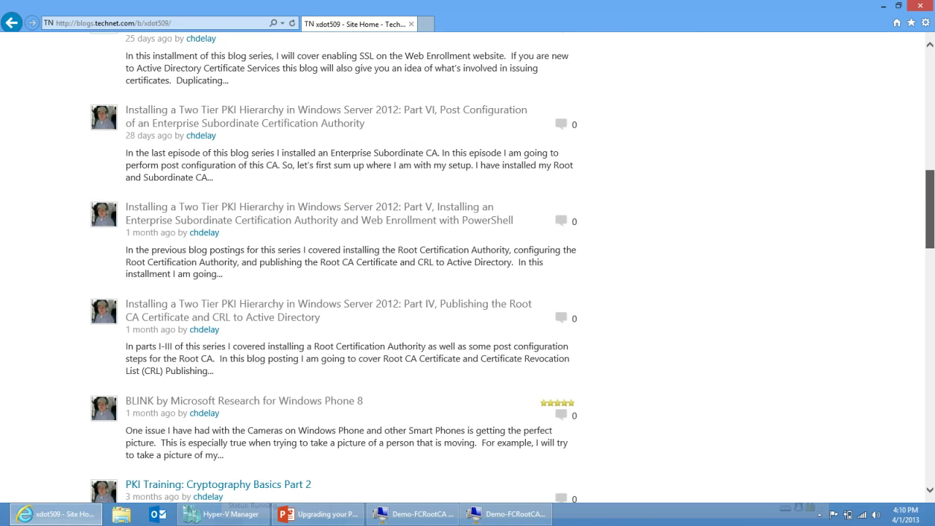
scroll(560, 451, "down", 2)
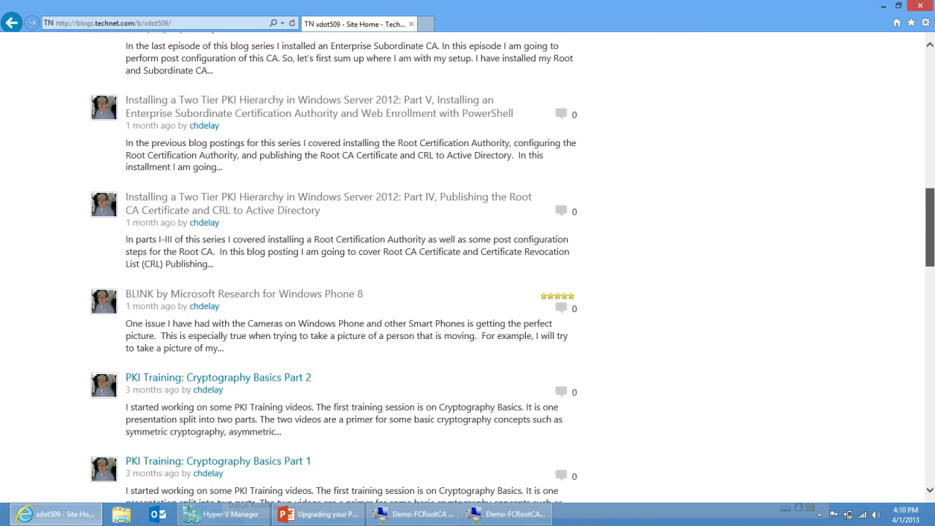
scroll(513, 268, "down", 1)
scroll(468, 268, "down", 4)
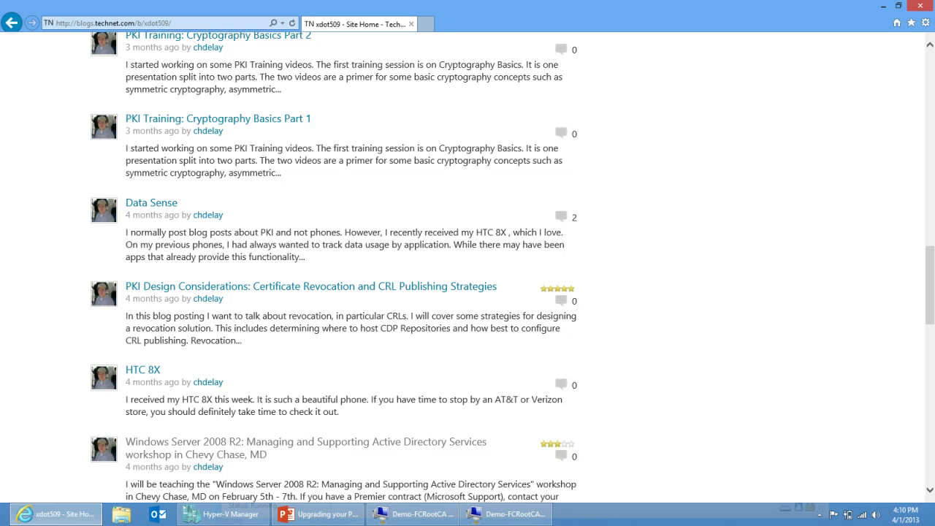
scroll(468, 262, "up", 15)
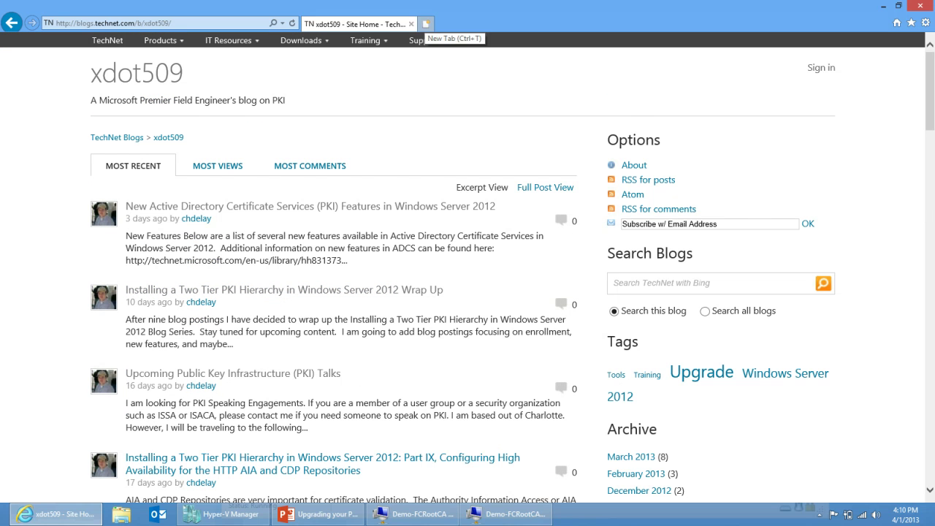
left_click(425, 24)
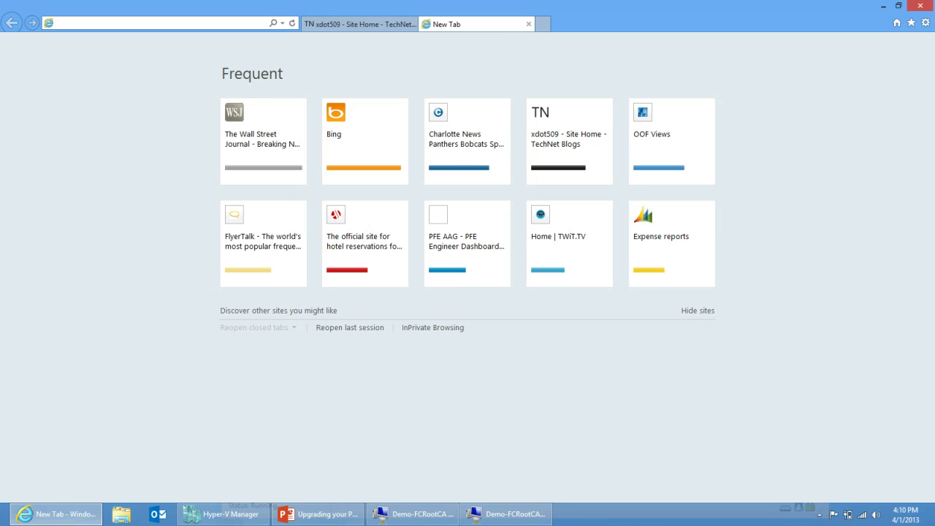
- Search Bing for 'pki blog disaster' and open the ADCS Disaster Recovery Procedures blog post
type("pki blog")
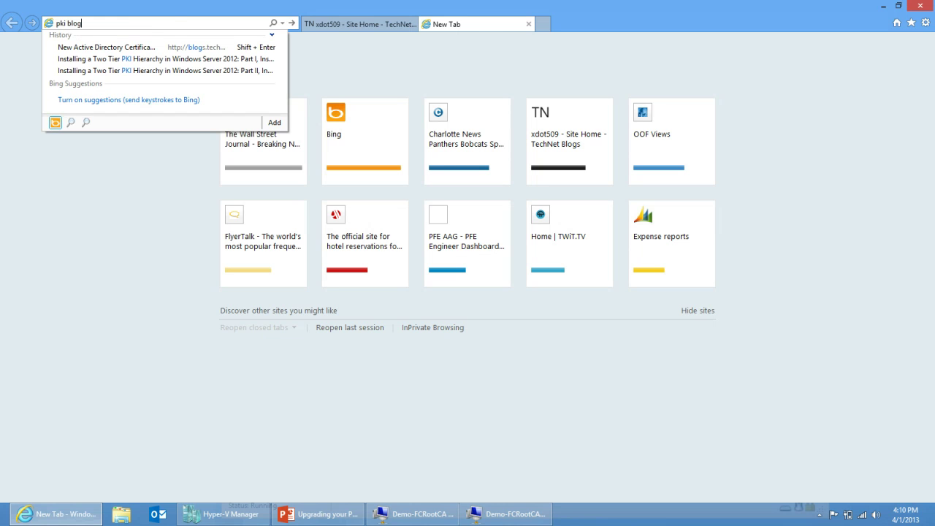
type(" disast")
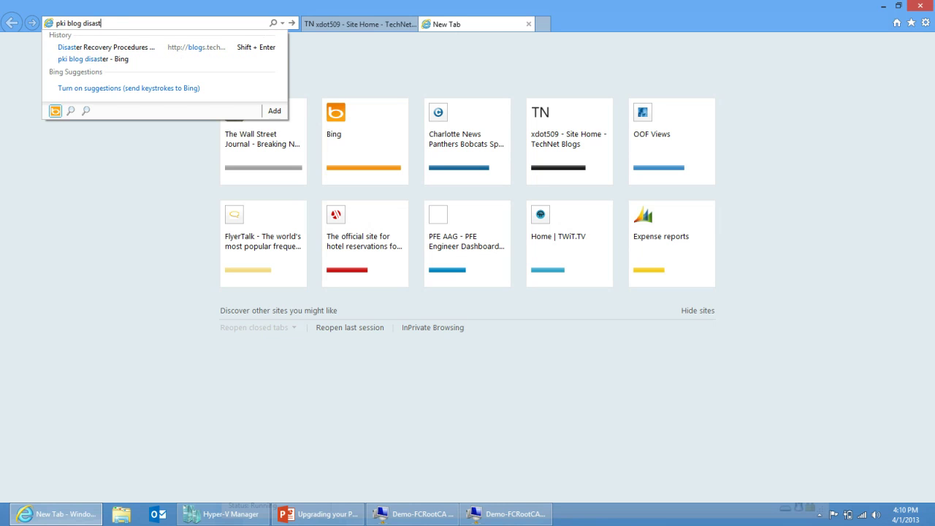
type("er")
key("Return")
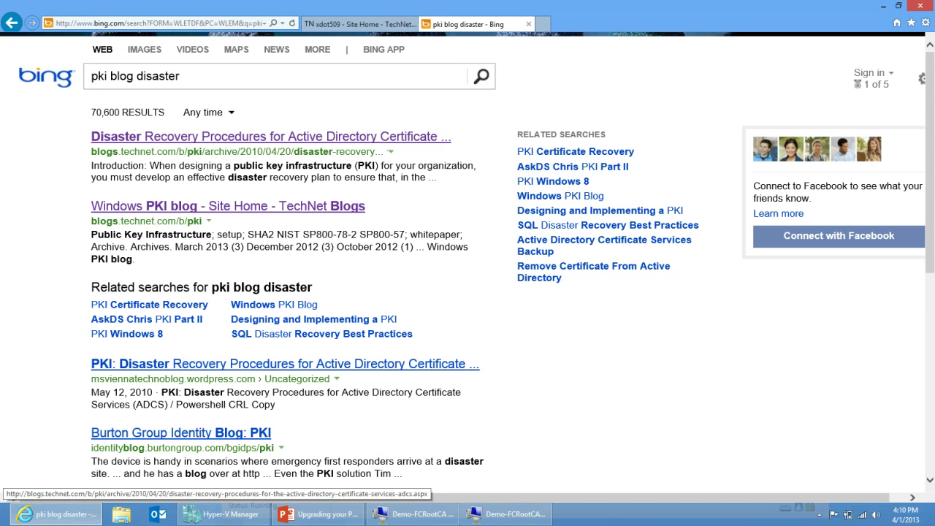
left_click(270, 137)
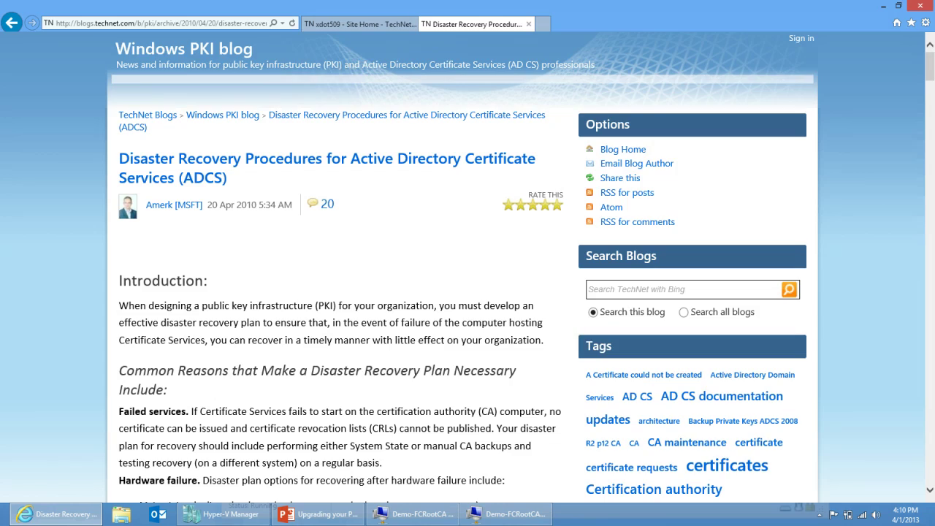
- Bring the BackupCertificates.cmd script into view and highlight its opening lines and the Password placeholder
scroll(467, 268, "down", 15)
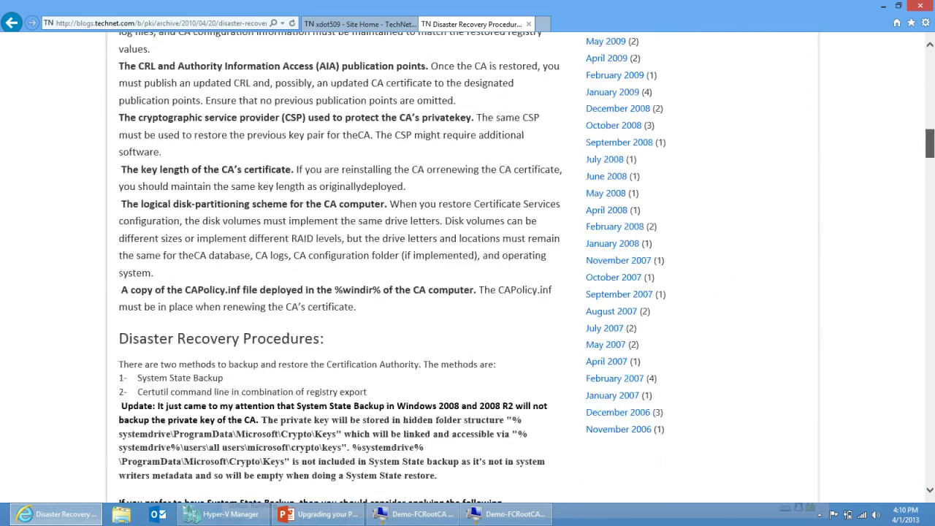
scroll(467, 267, "down", 15)
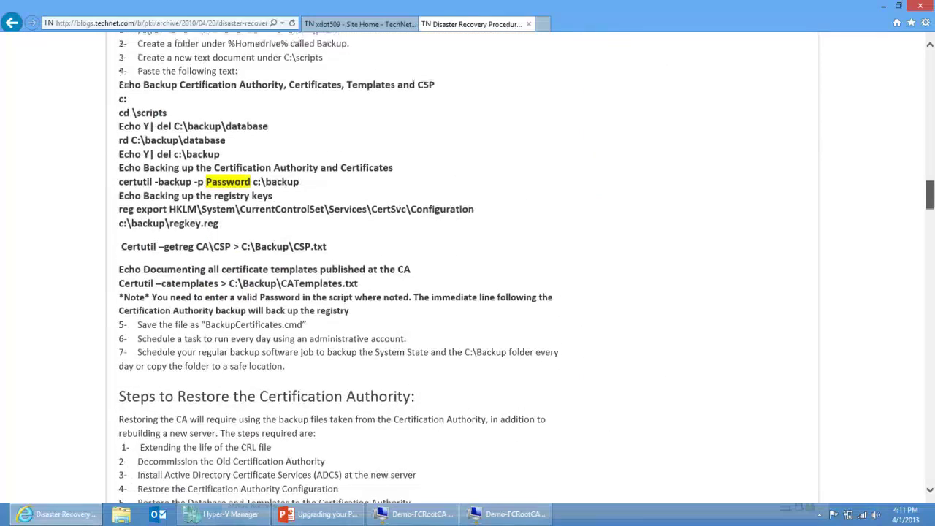
scroll(467, 268, "up", 1)
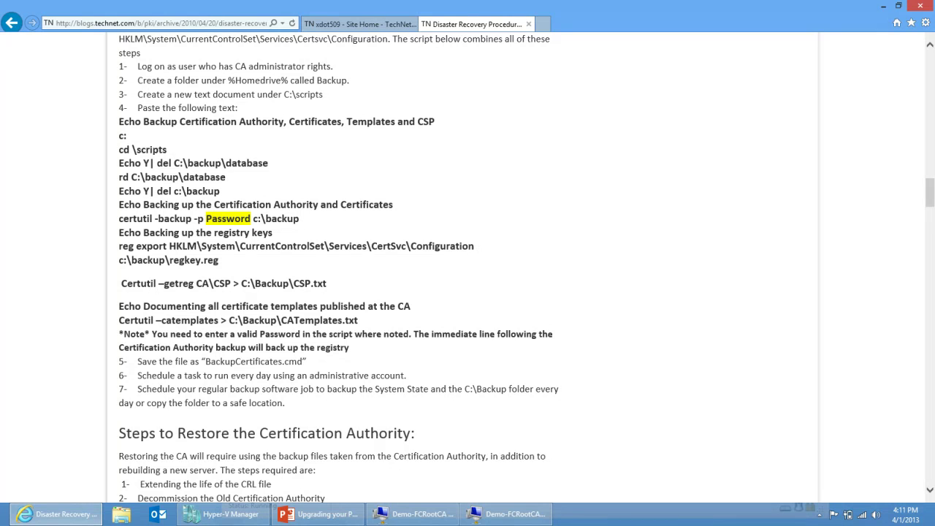
left_click_drag(118, 121, 360, 321)
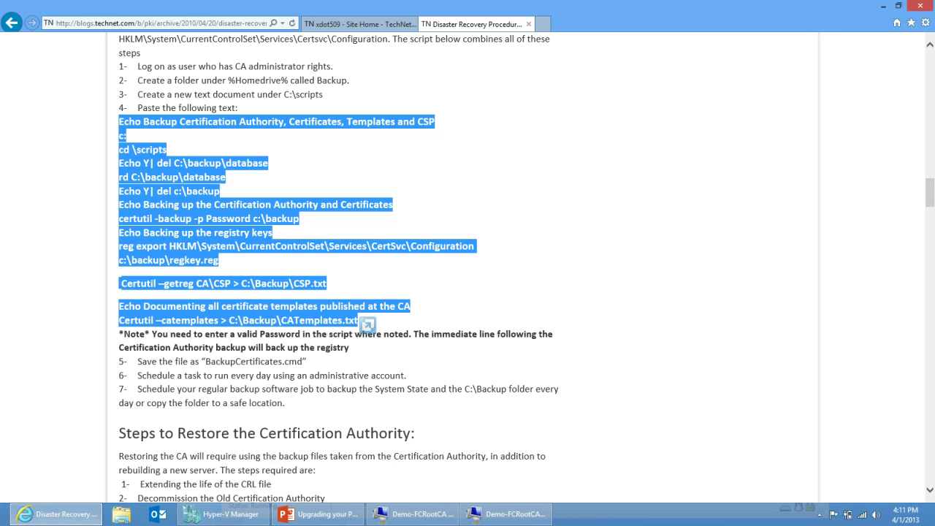
left_click(359, 321)
left_click_drag(118, 122, 299, 218)
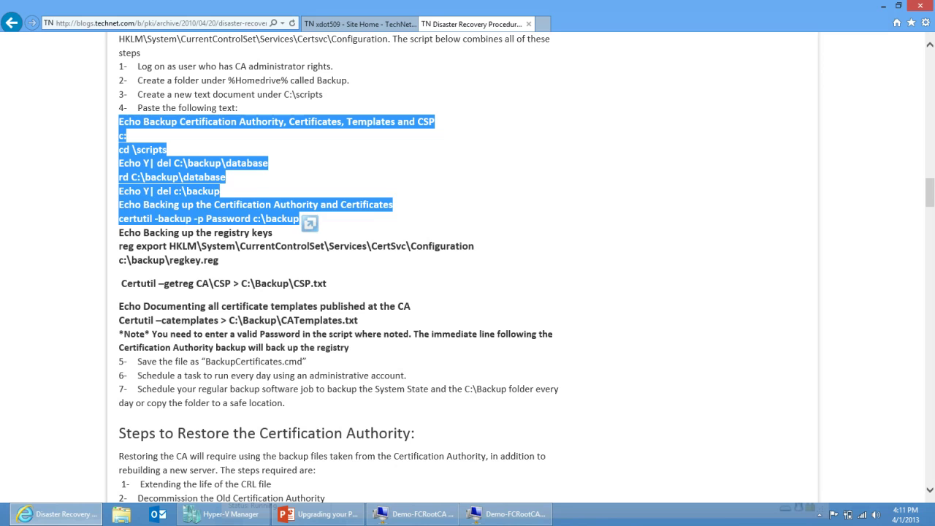
left_click_drag(206, 219, 251, 219)
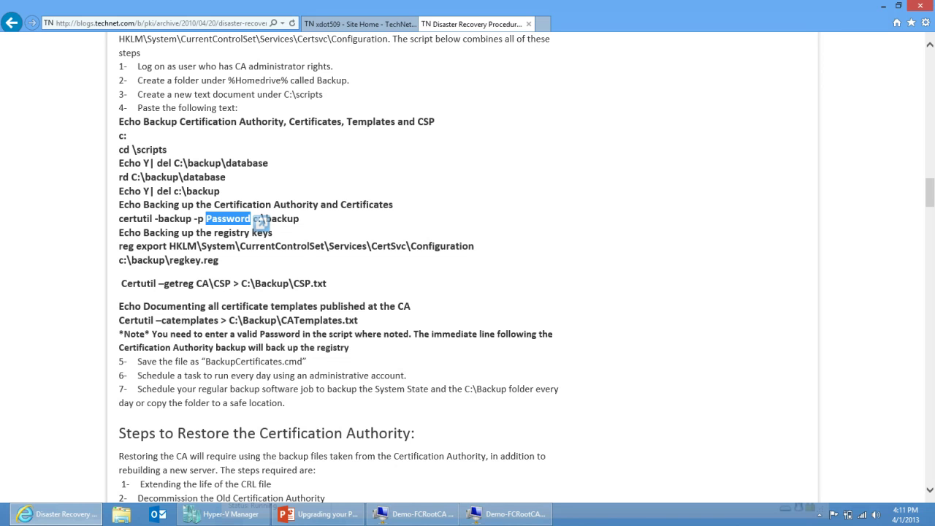
- Highlight the registry export, Certutil getreg and catemplates lines, then switch to the Demo-FCRootCA-New VM
left_click_drag(119, 232, 219, 260)
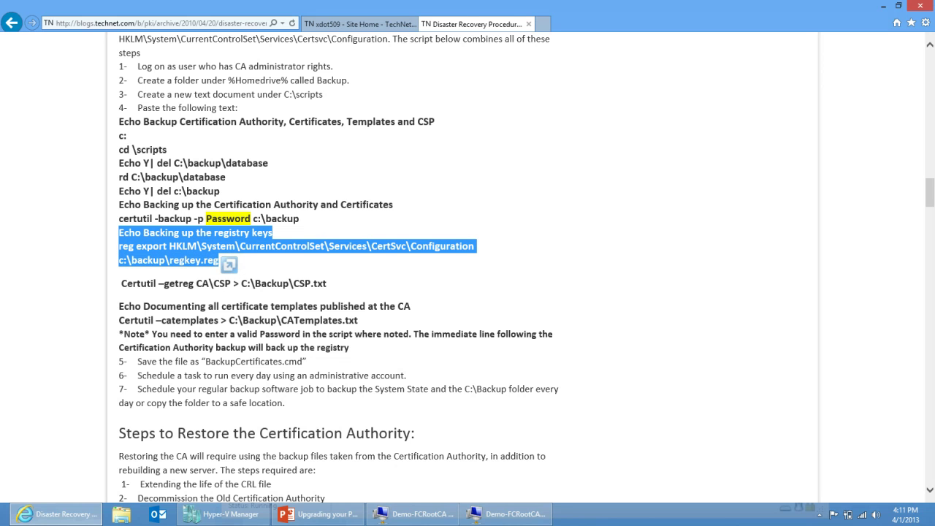
left_click_drag(325, 284, 121, 283)
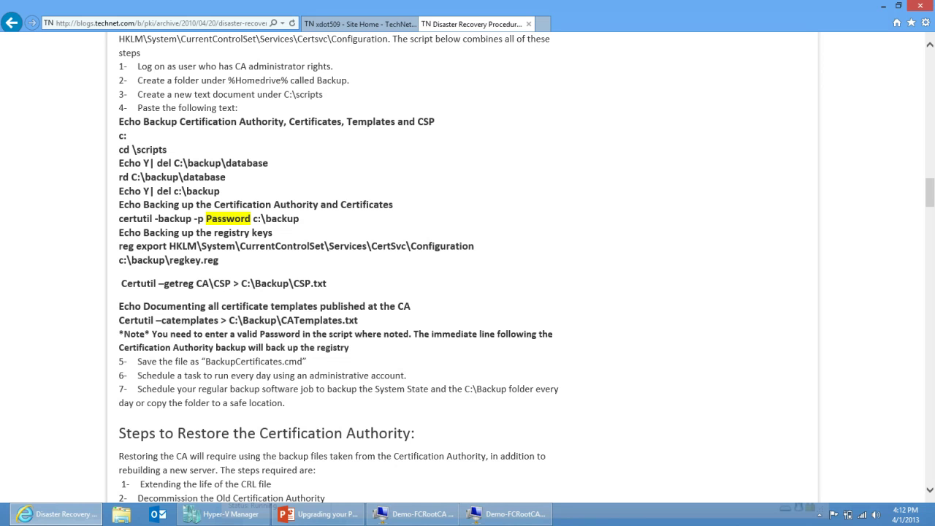
left_click_drag(118, 306, 358, 320)
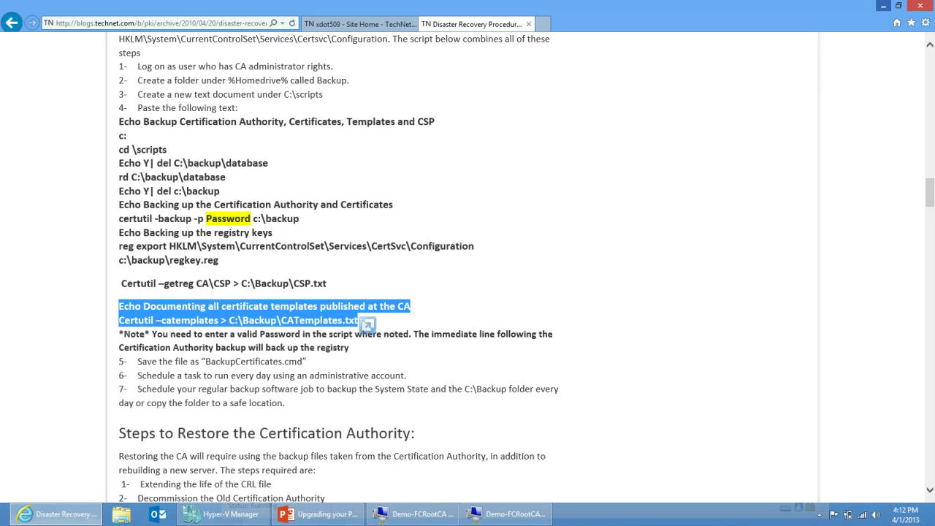
key("alt+Tab")
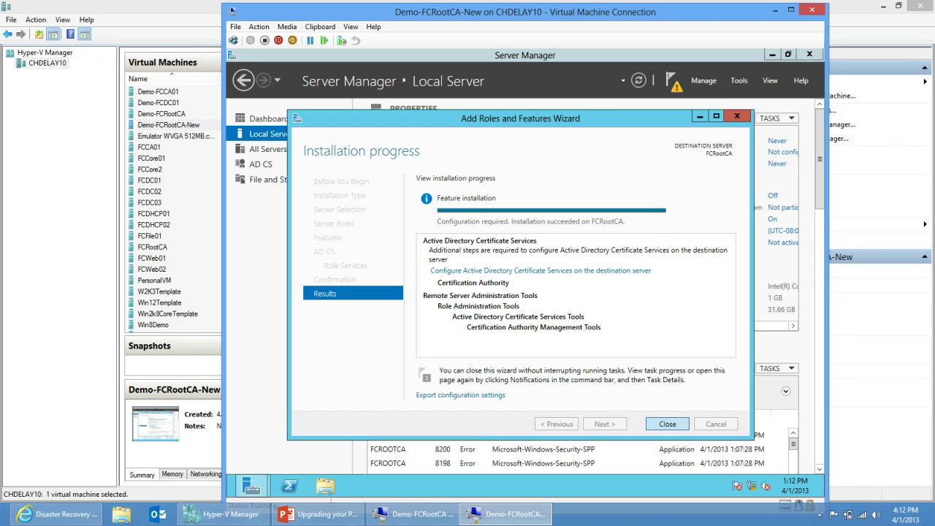
- Close the completed Add Roles and Features Wizard on FCRootCA
left_click(666, 423)
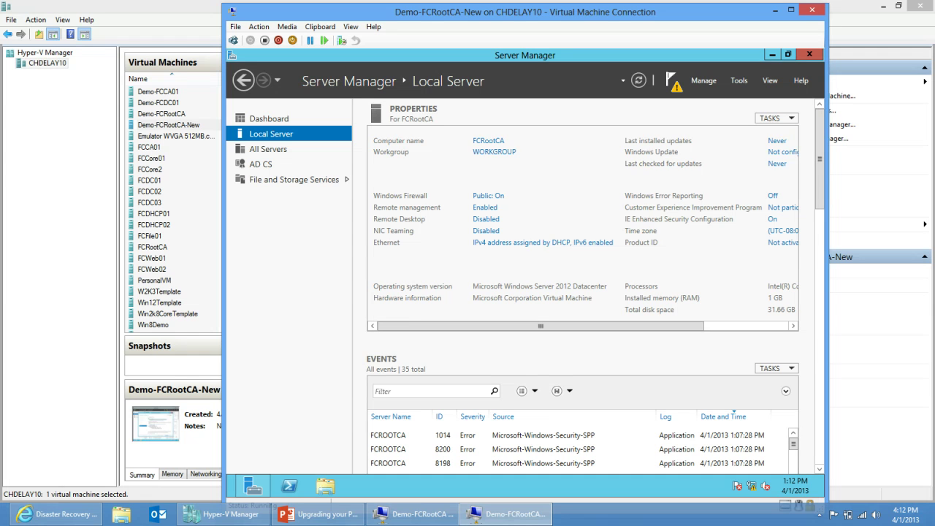